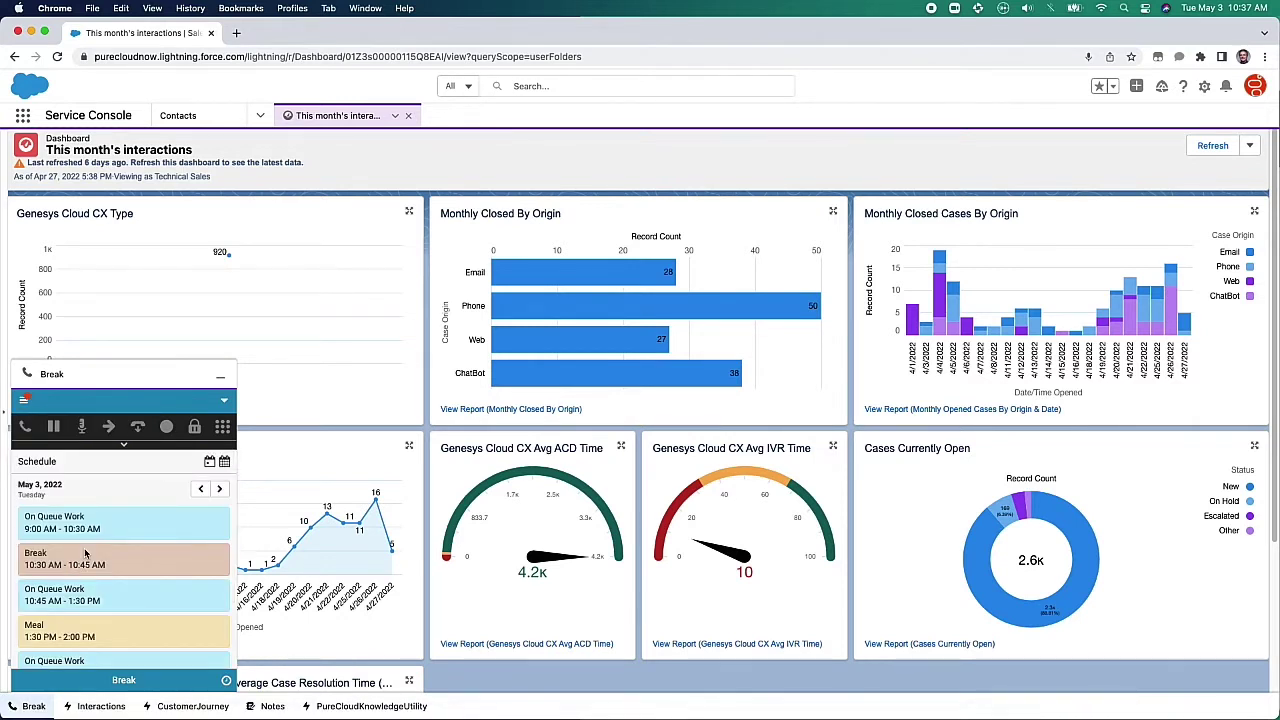
Review the agent schedule for May 3 through May 5, 2022, and return to the interactions list.
scroll(88, 556, "down", 1)
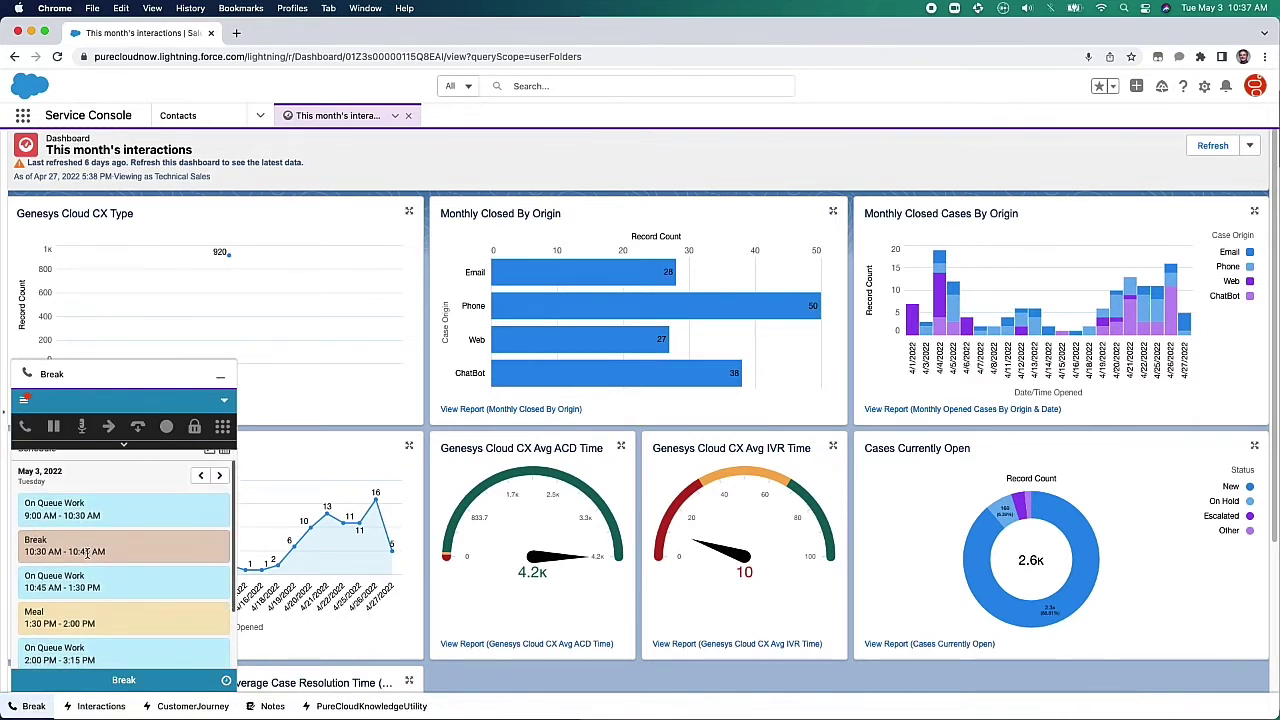
scroll(88, 556, "down", 2)
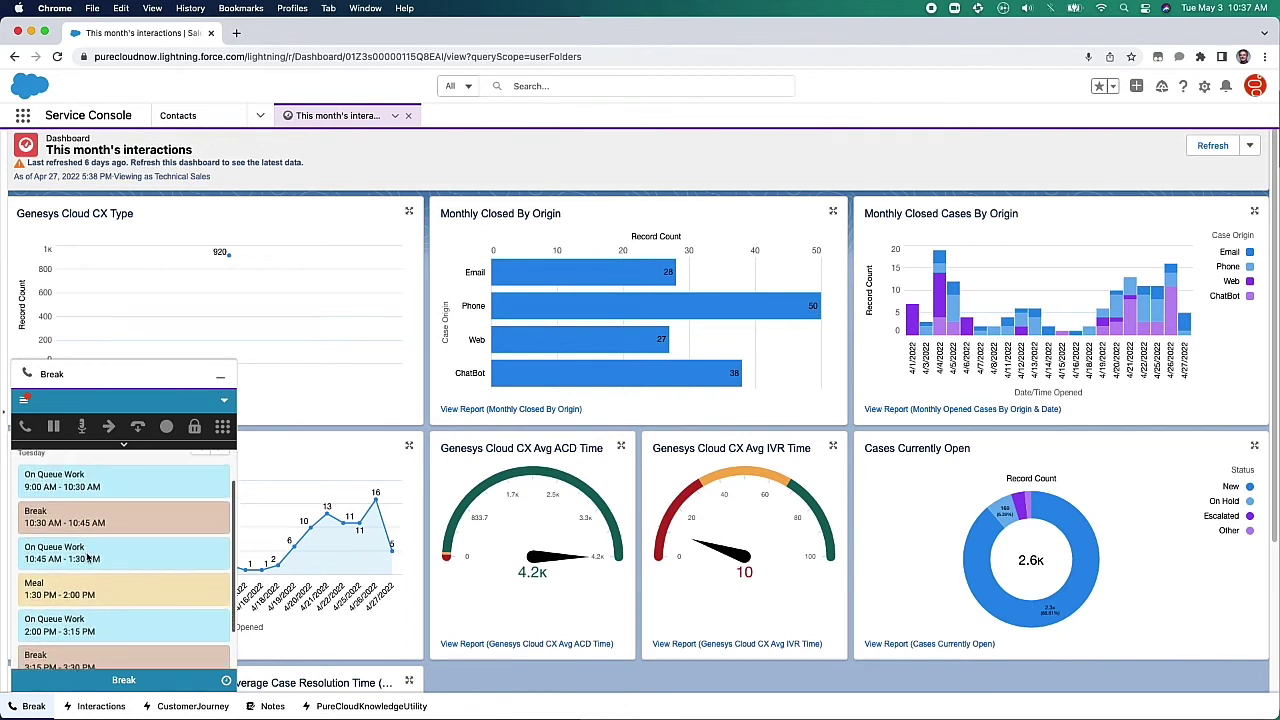
scroll(88, 556, "down", 3)
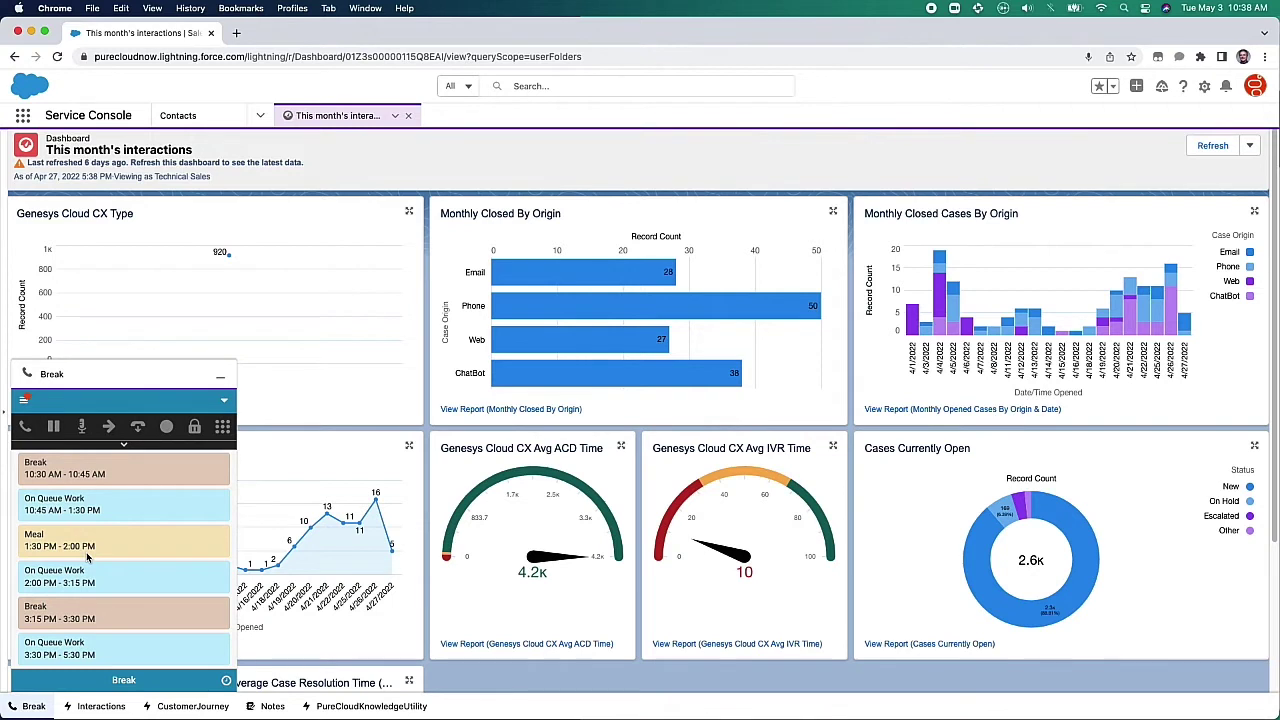
scroll(88, 556, "up", 5)
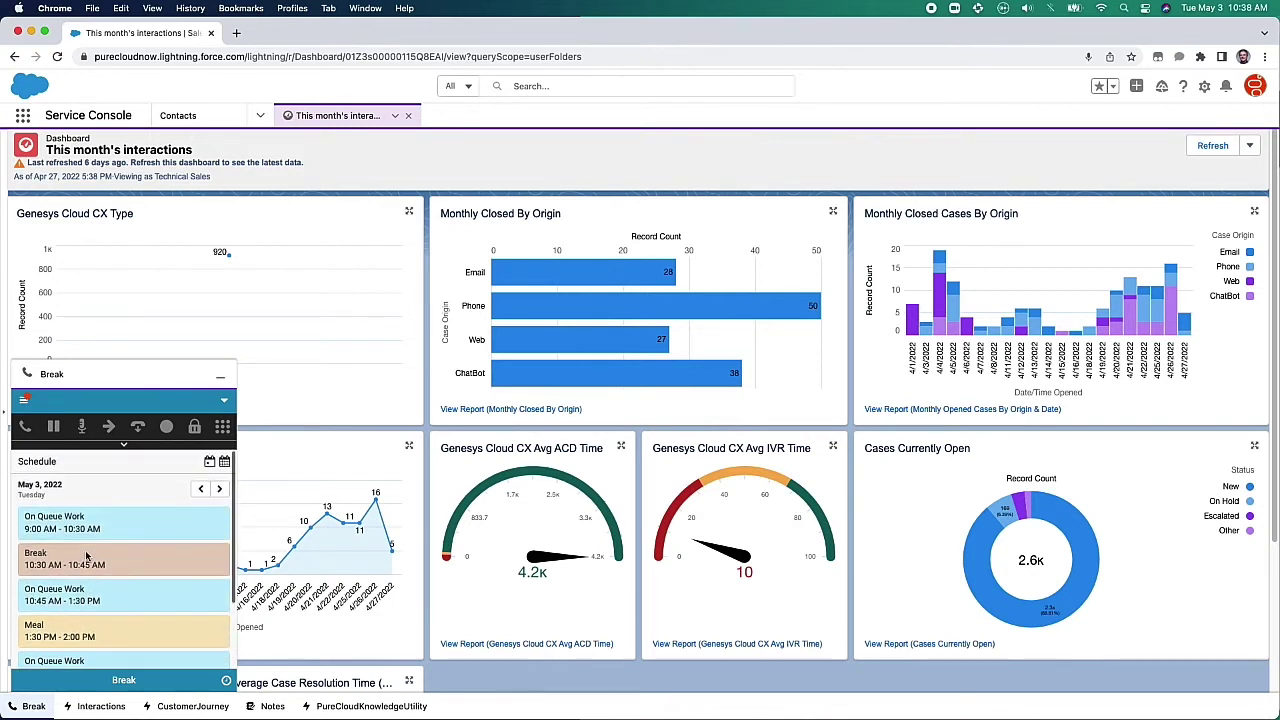
left_click(221, 490)
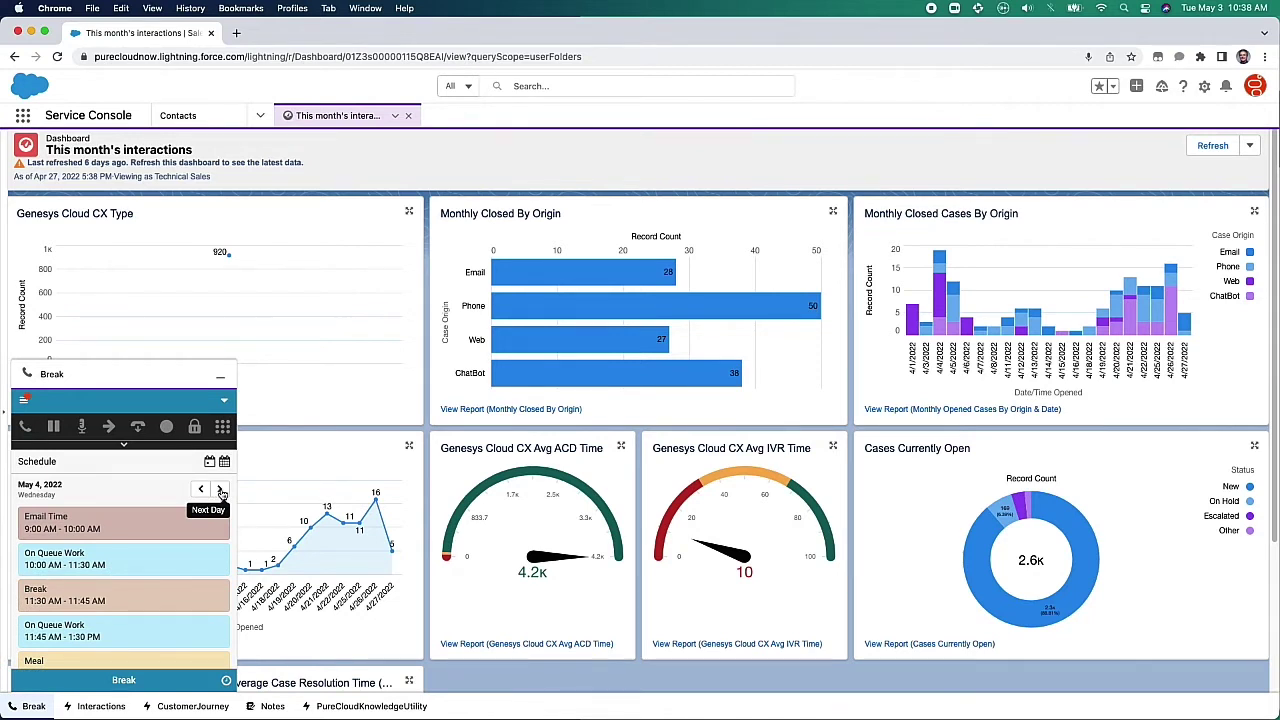
left_click(221, 491)
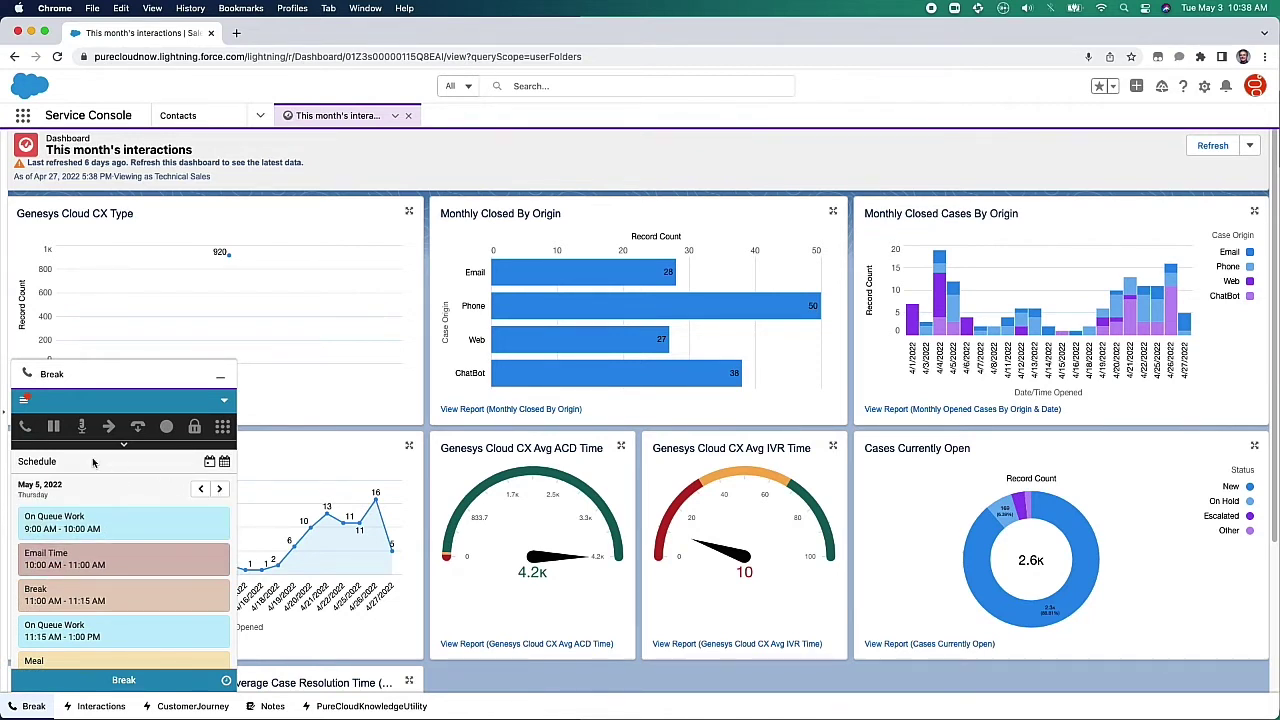
left_click(25, 403)
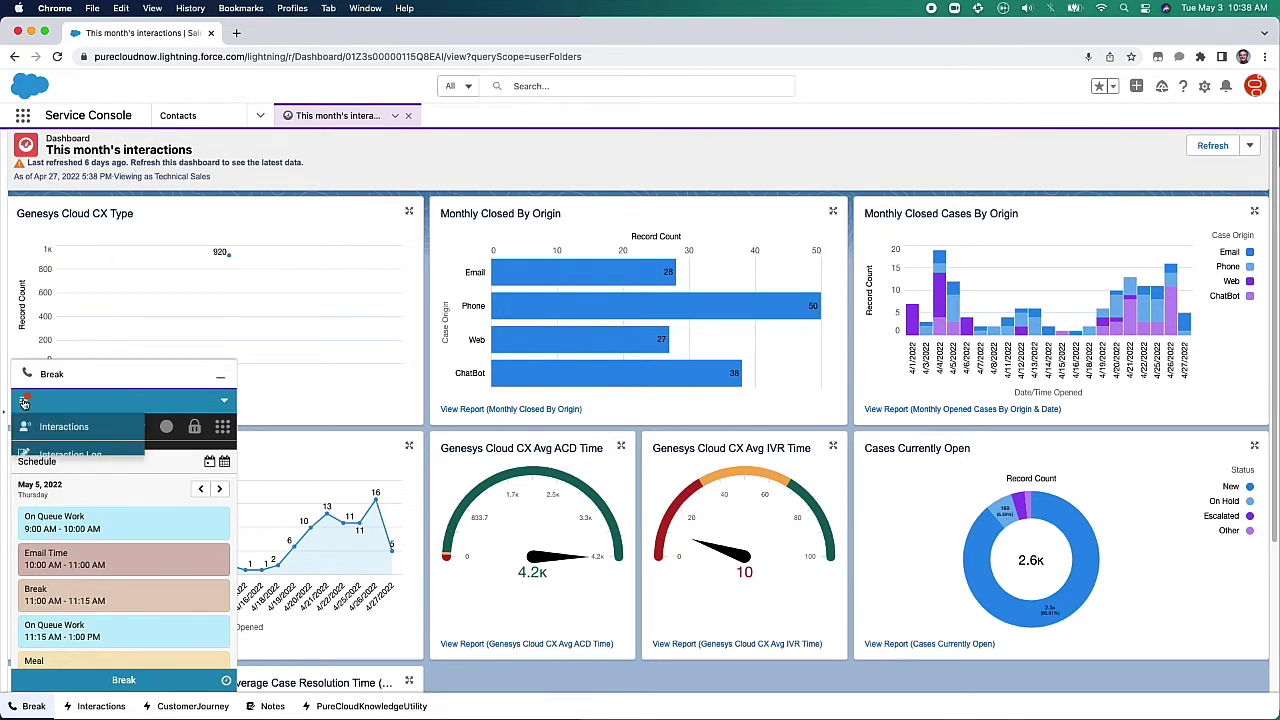
left_click(68, 425)
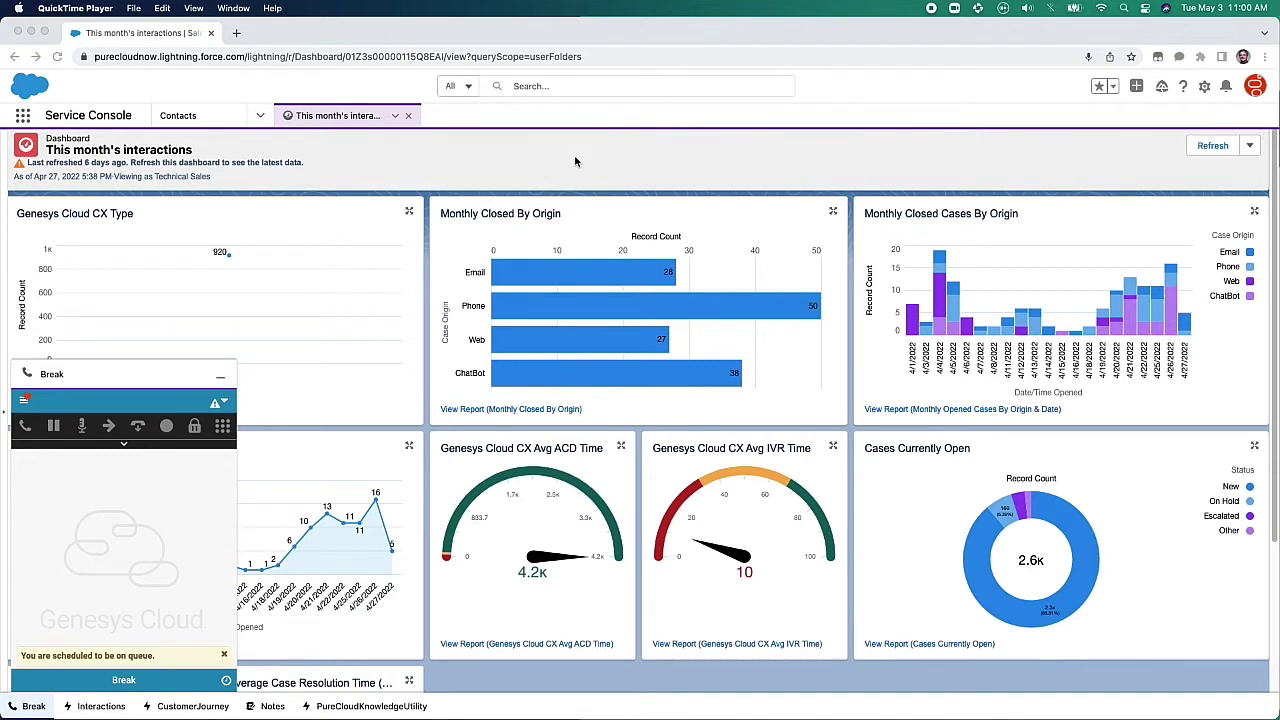
Change the agent status from Break to On Queue and answer the incoming Member Services call.
left_click(226, 404)
left_click(224, 404)
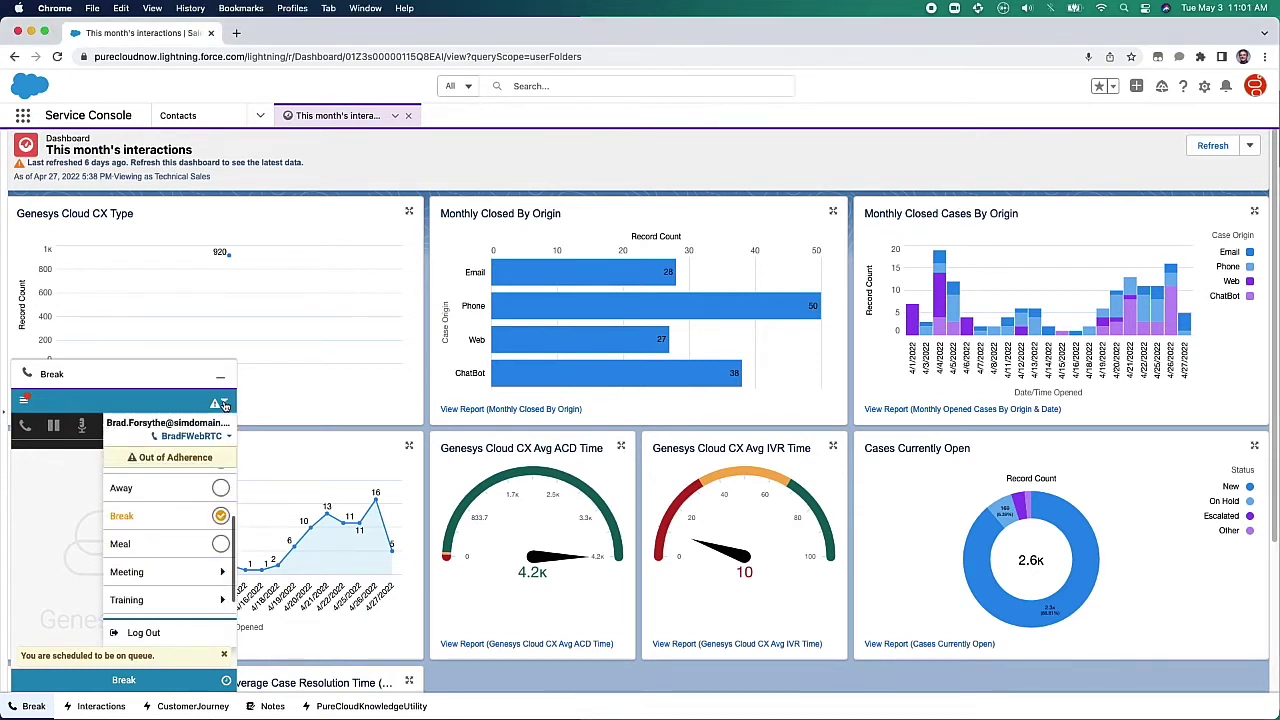
left_click(222, 485)
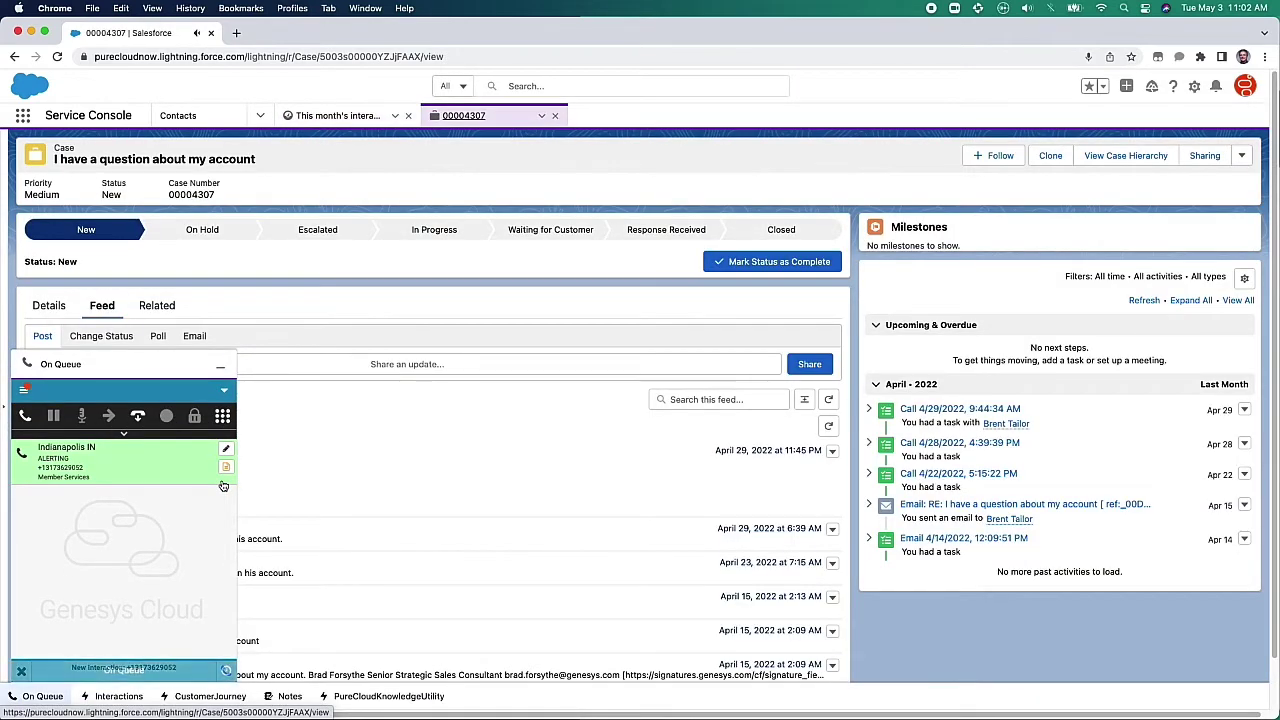
left_click(26, 418)
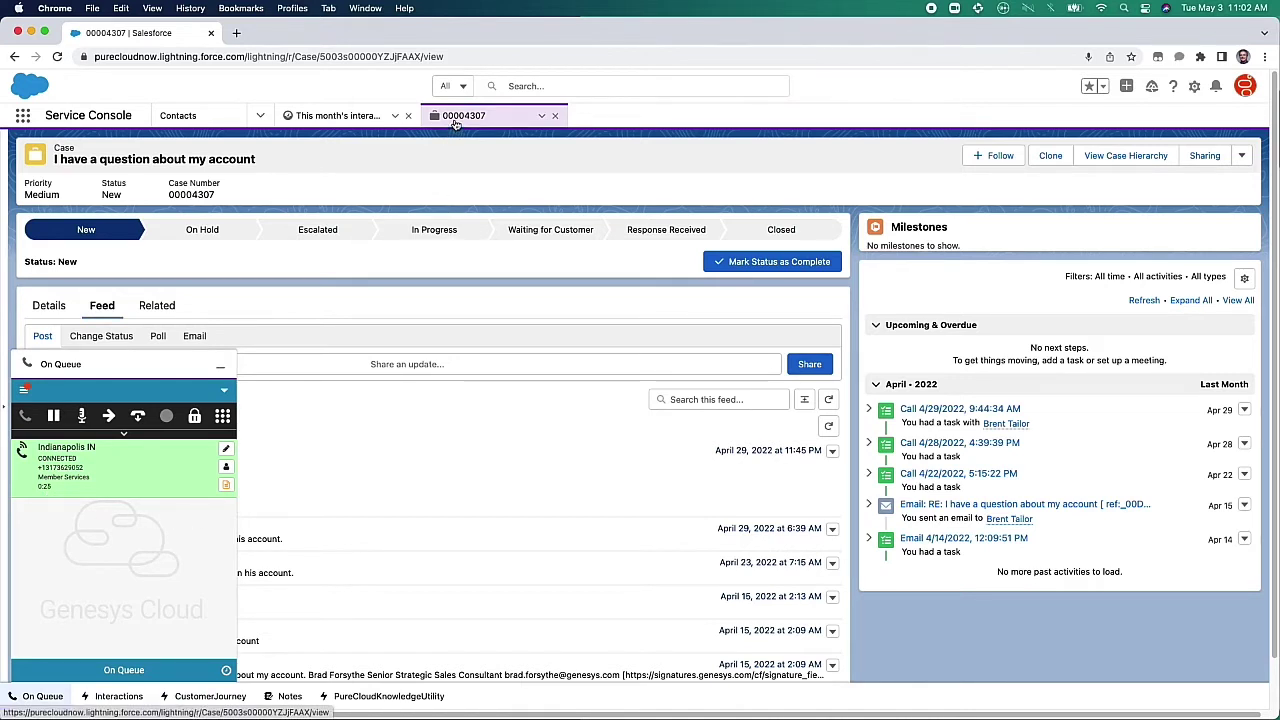
Minimize the phone panel and view the details of the caller's case.
left_click(221, 362)
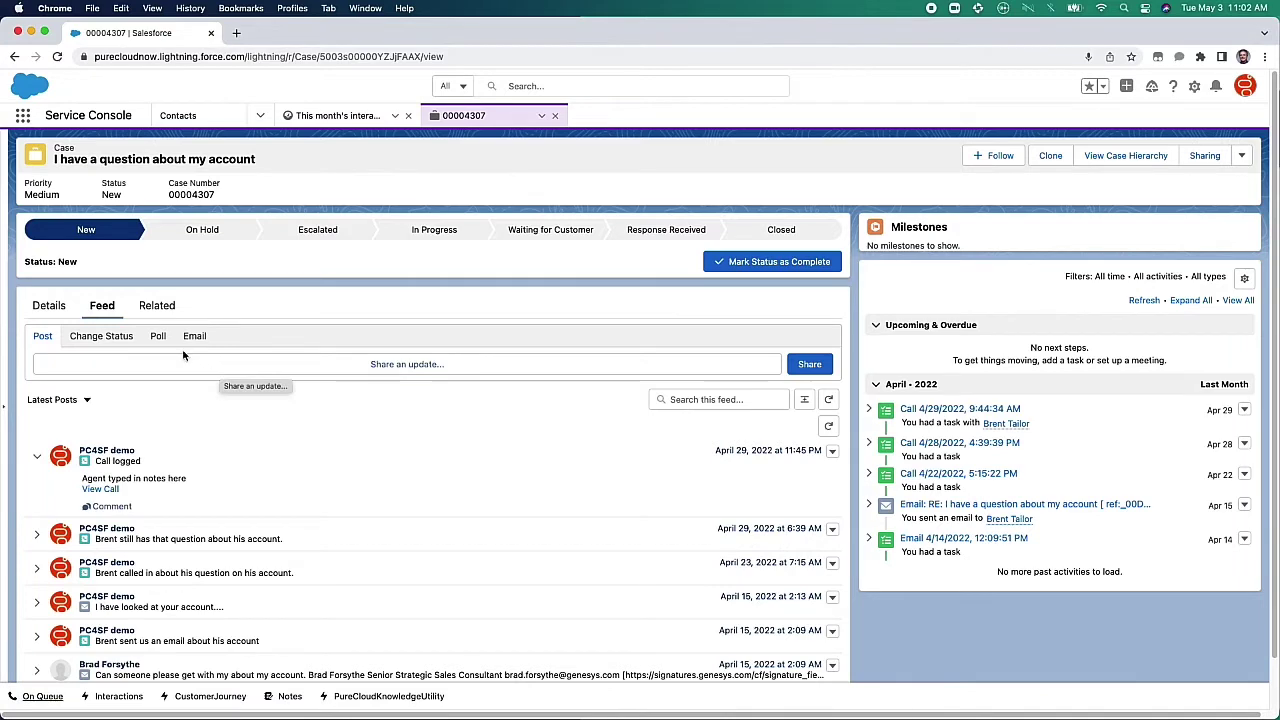
left_click(49, 305)
mouse_move(199, 378)
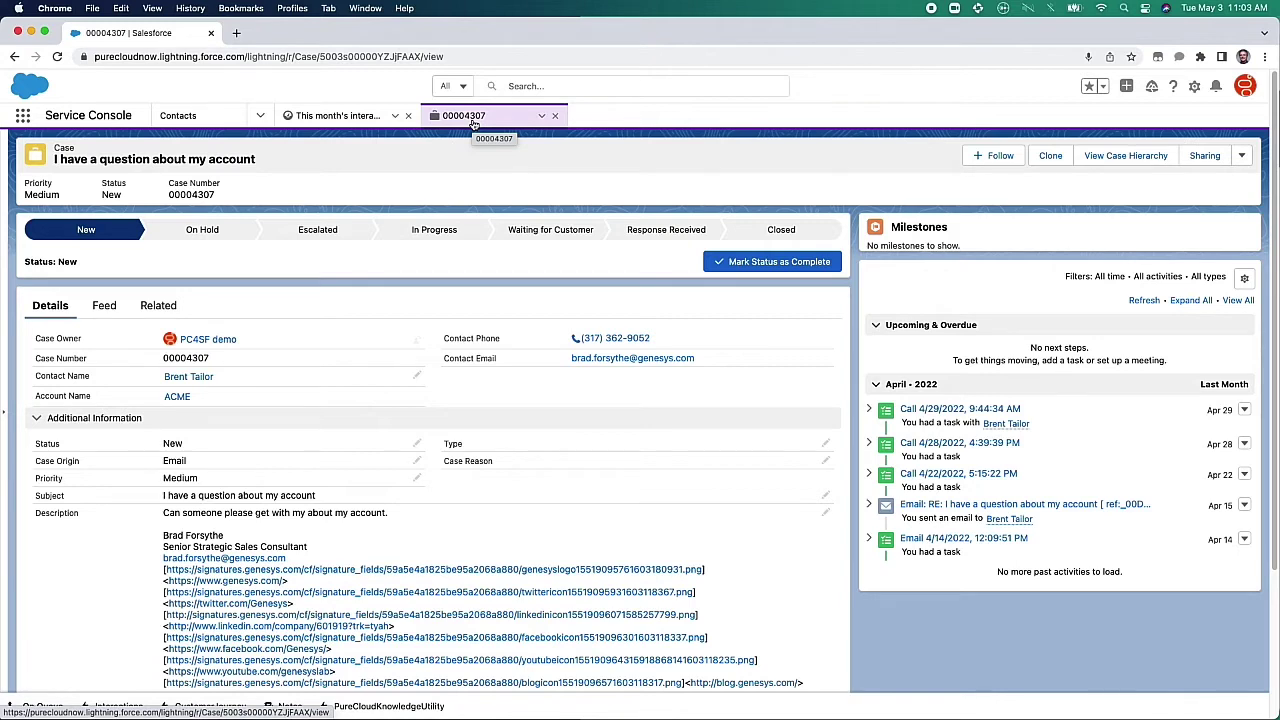
Reopen the phone panel and inspect the additional call controls and transfer options without transferring the call.
left_click(40, 706)
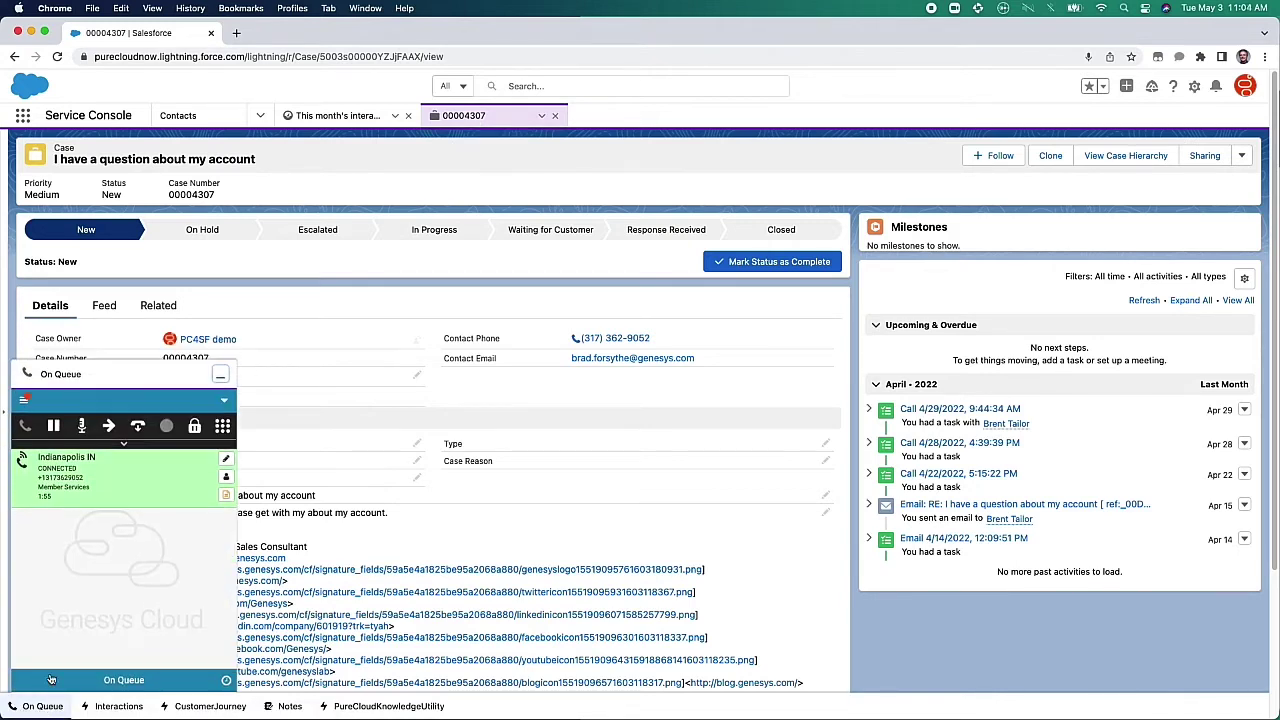
left_click(123, 444)
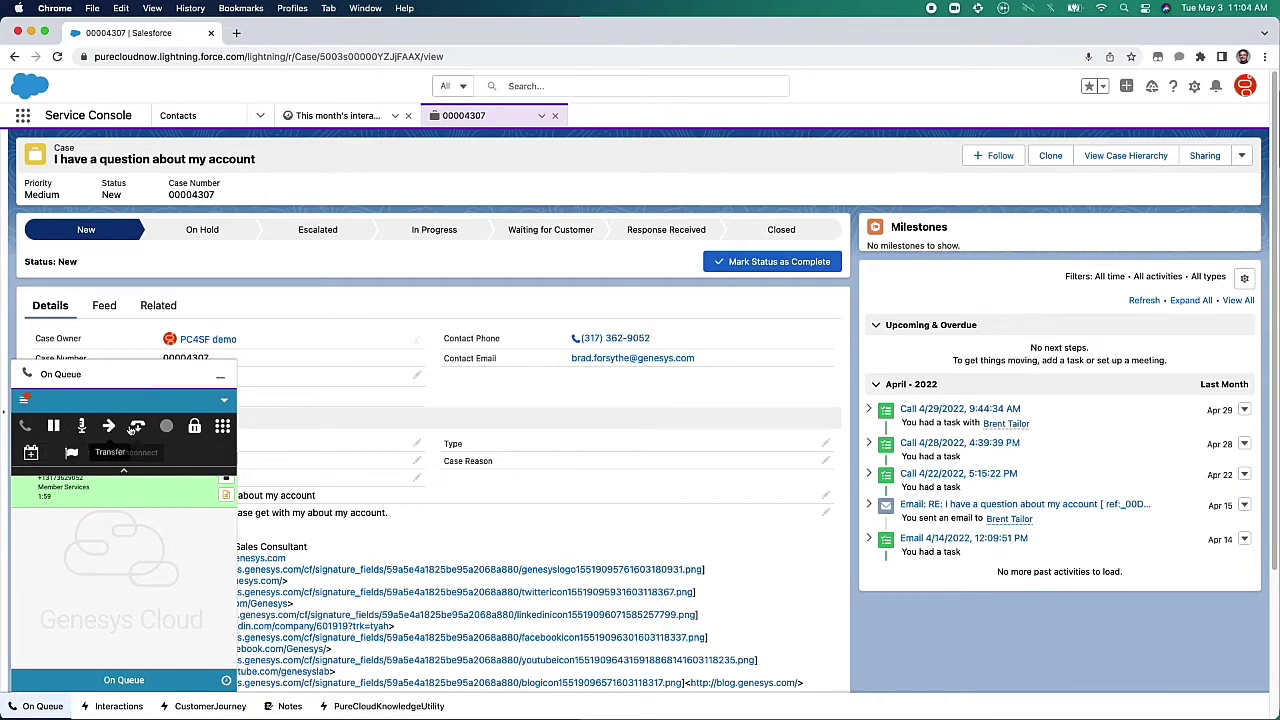
left_click(108, 426)
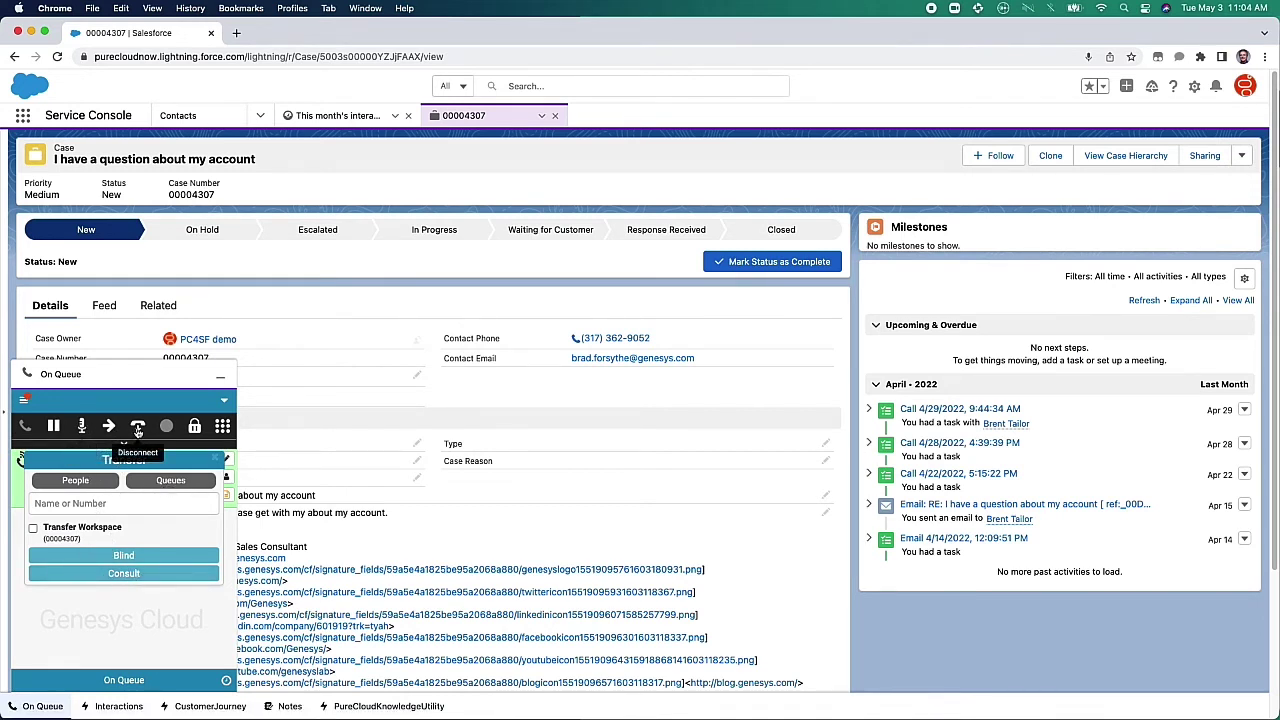
left_click(94, 379)
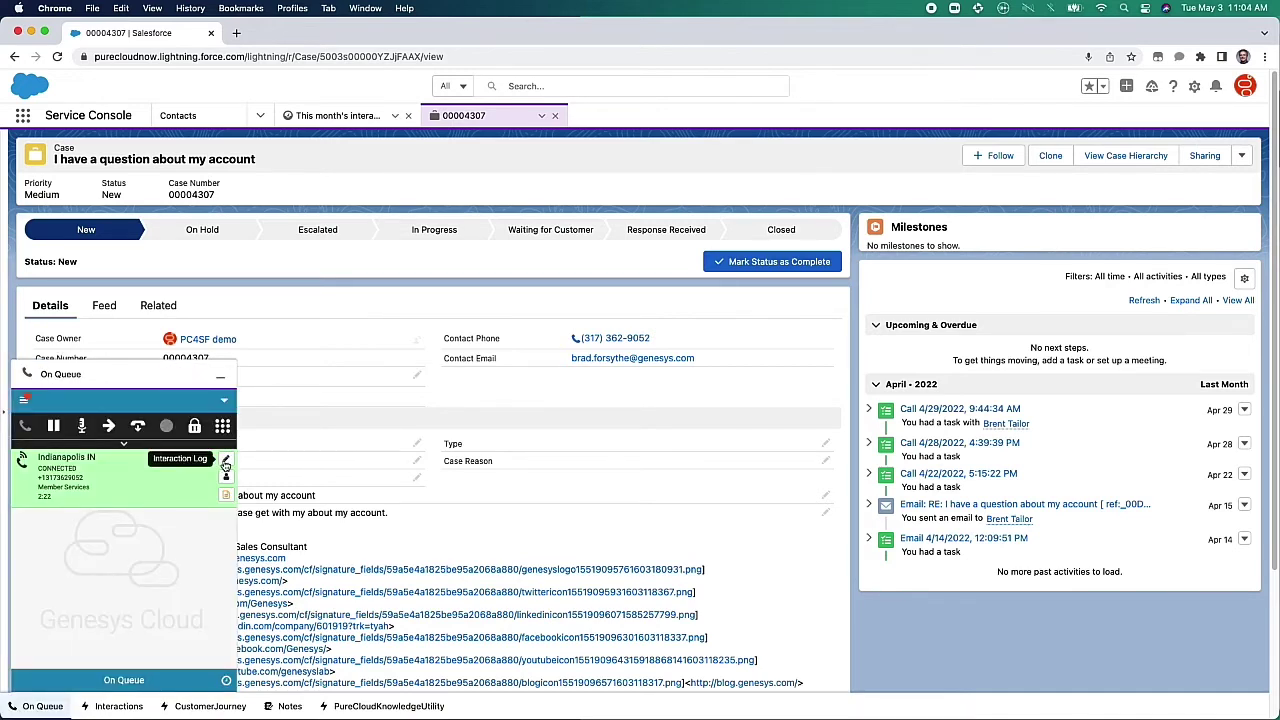
Add the note "An agent can type in some notes here." to the active call's interaction log.
left_click(225, 459)
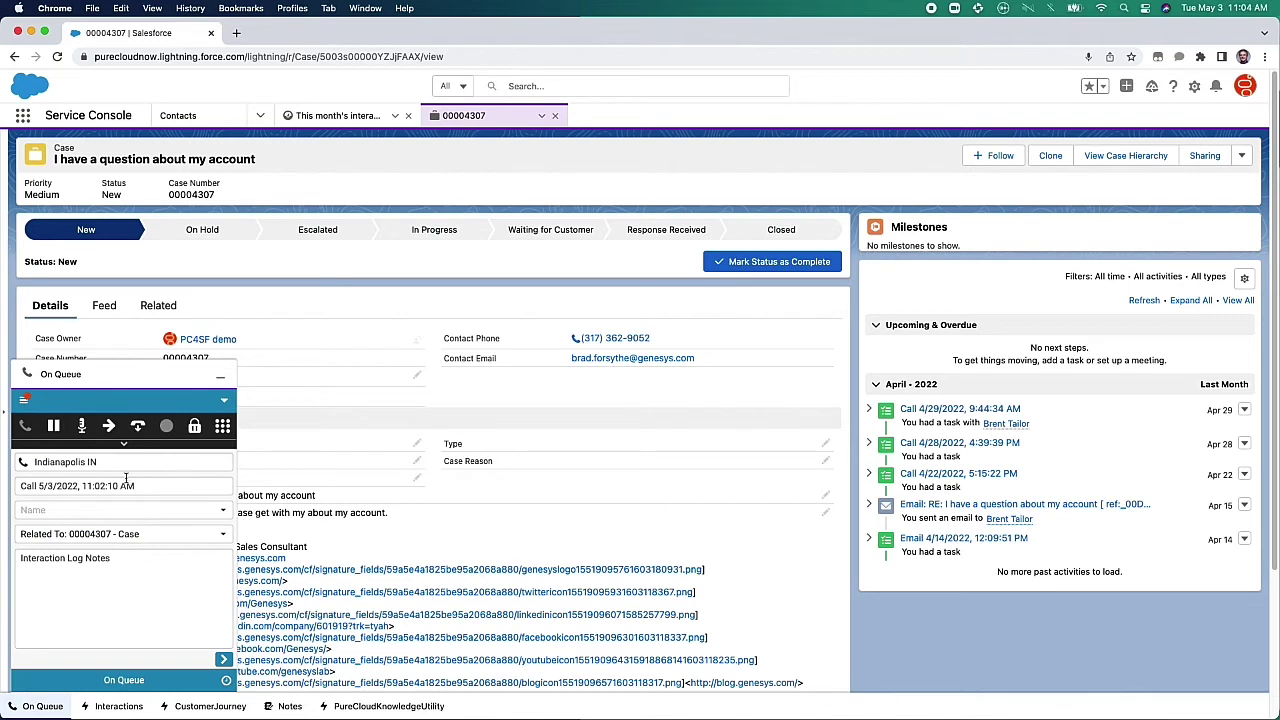
left_click(92, 560)
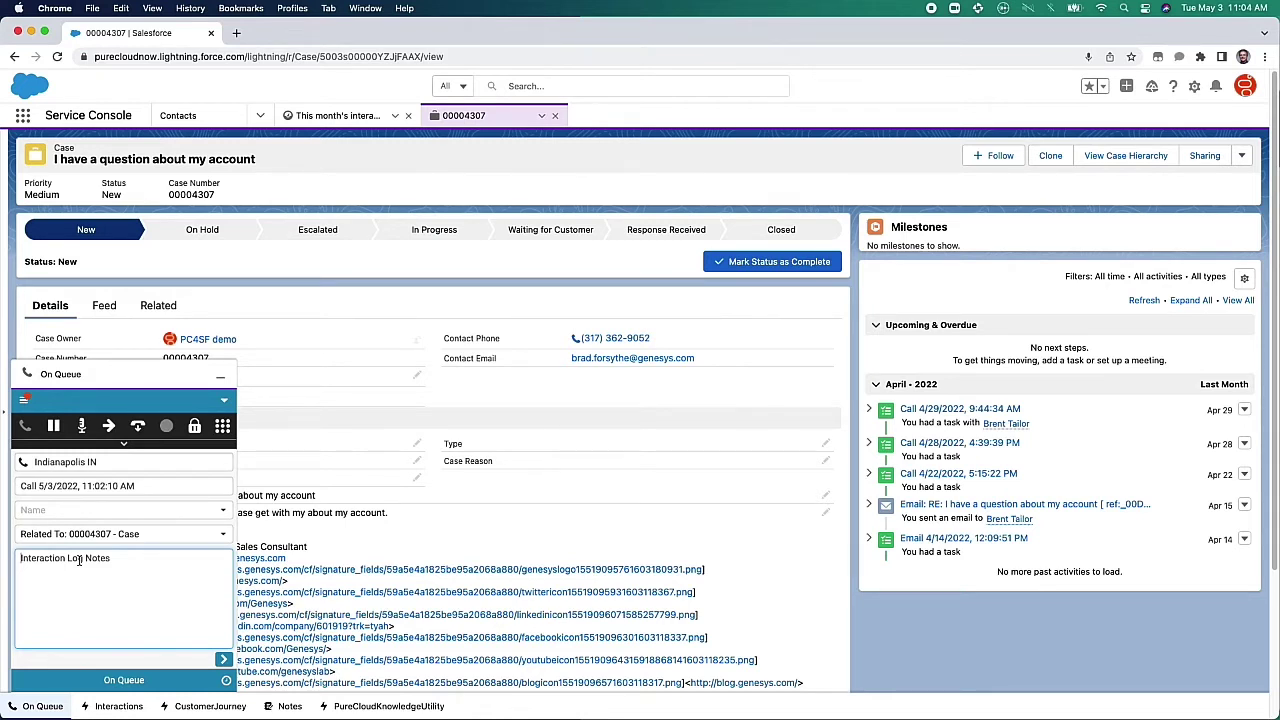
type("An agent can type in some notes here.")
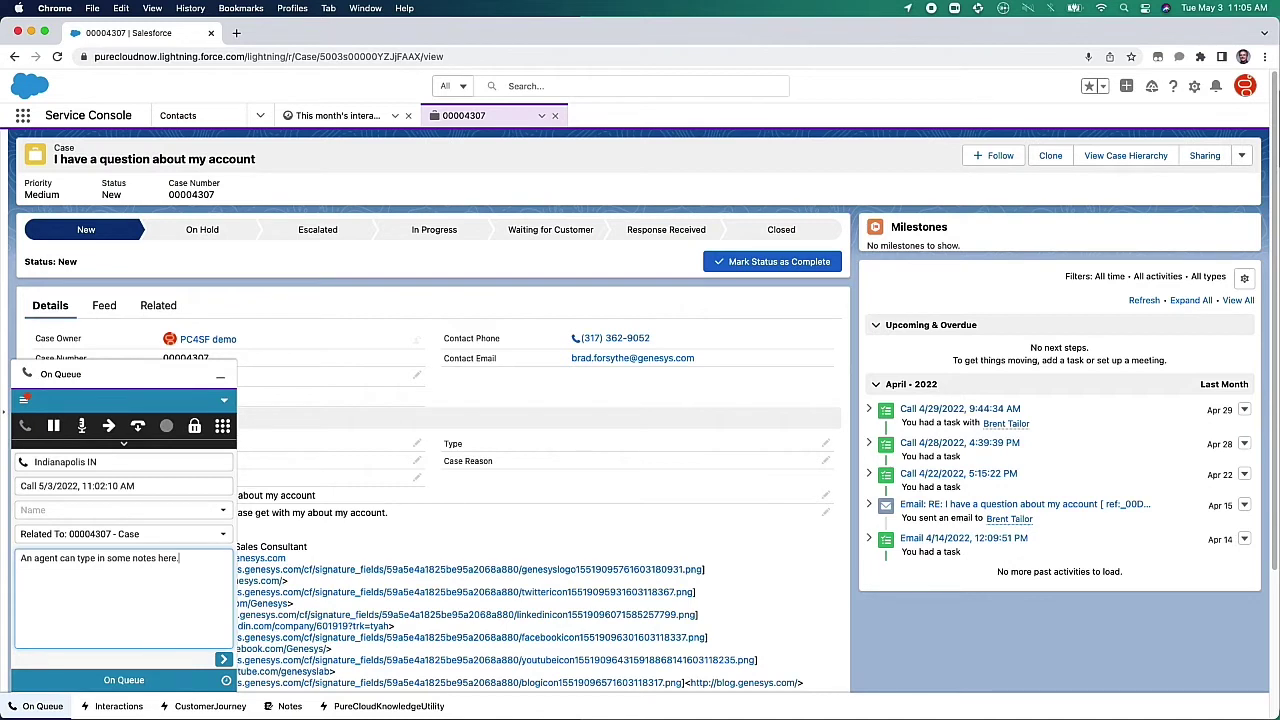
Disconnect the call and complete its wrap-up with the New Order code.
left_click(138, 427)
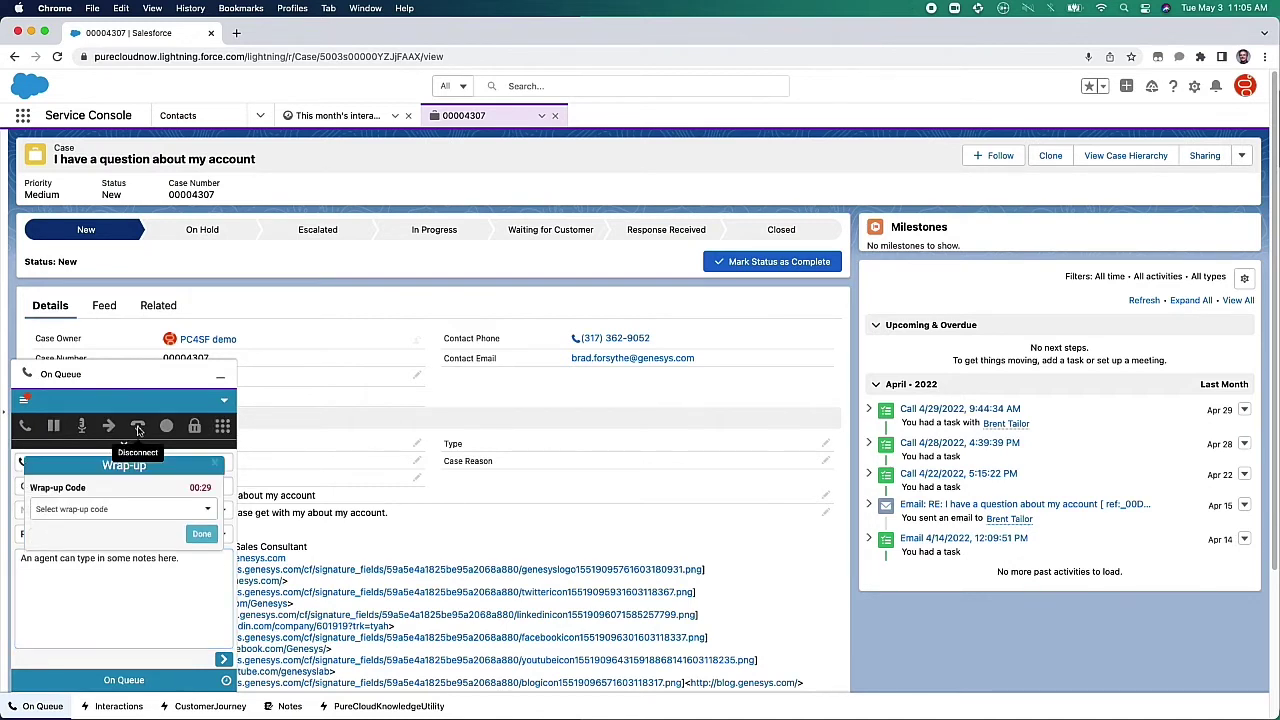
left_click(209, 510)
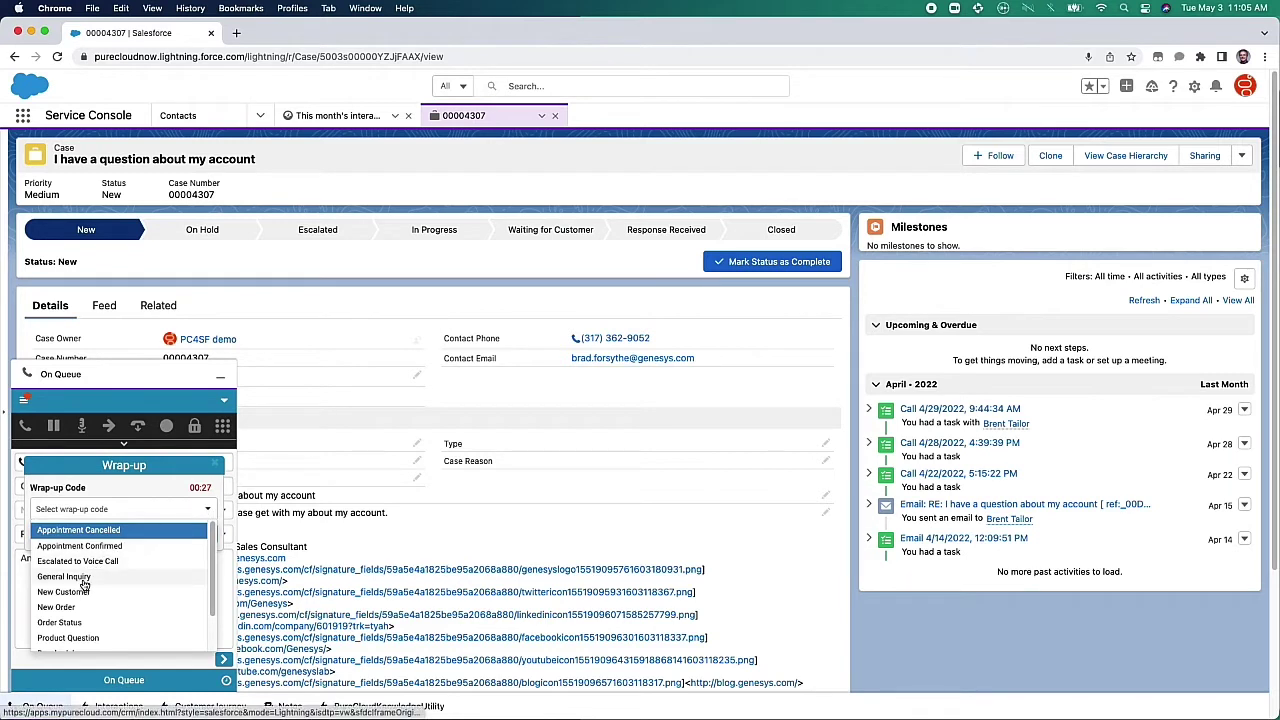
left_click(70, 607)
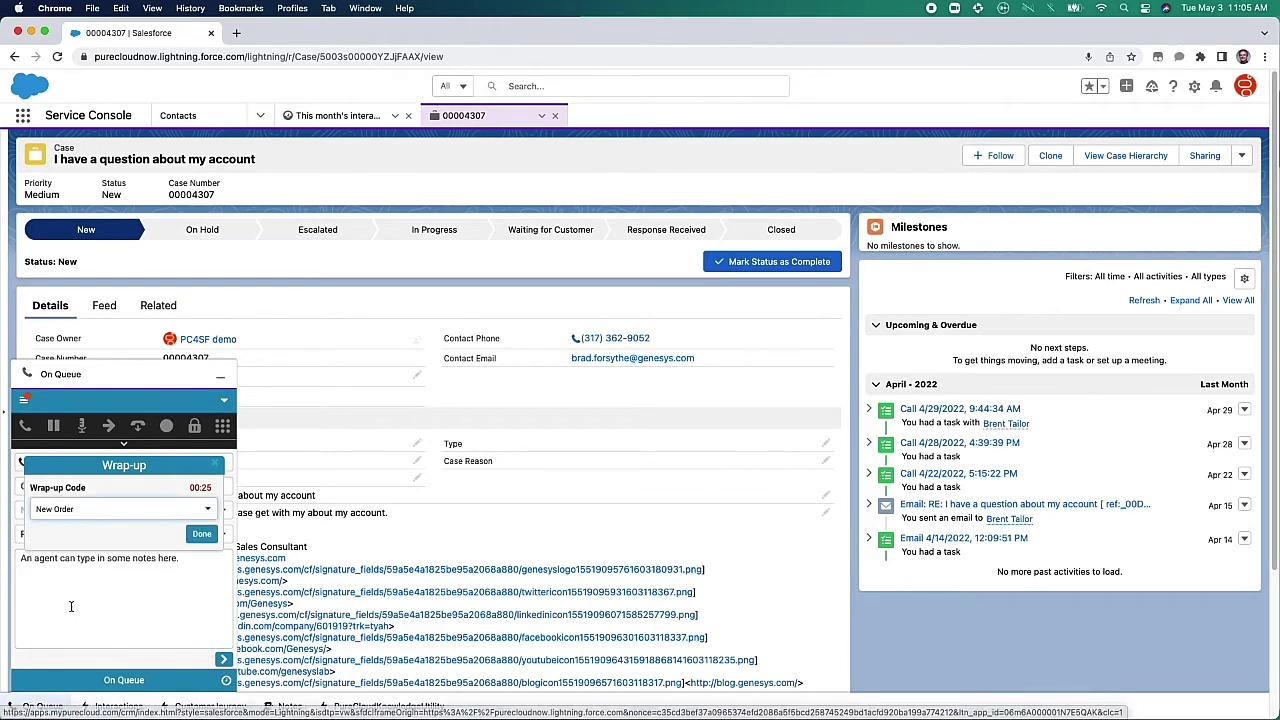
left_click(202, 537)
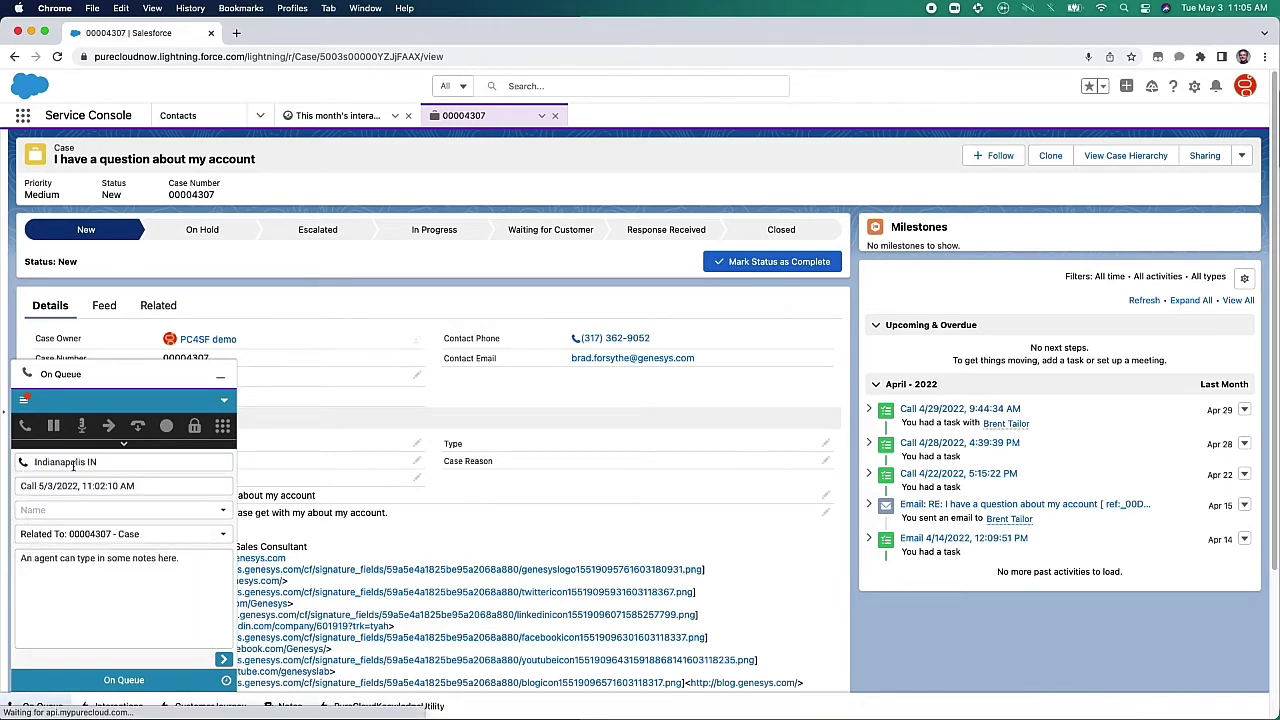
Return to the interactions list and minimize the phone panel to uncover the case.
left_click(24, 402)
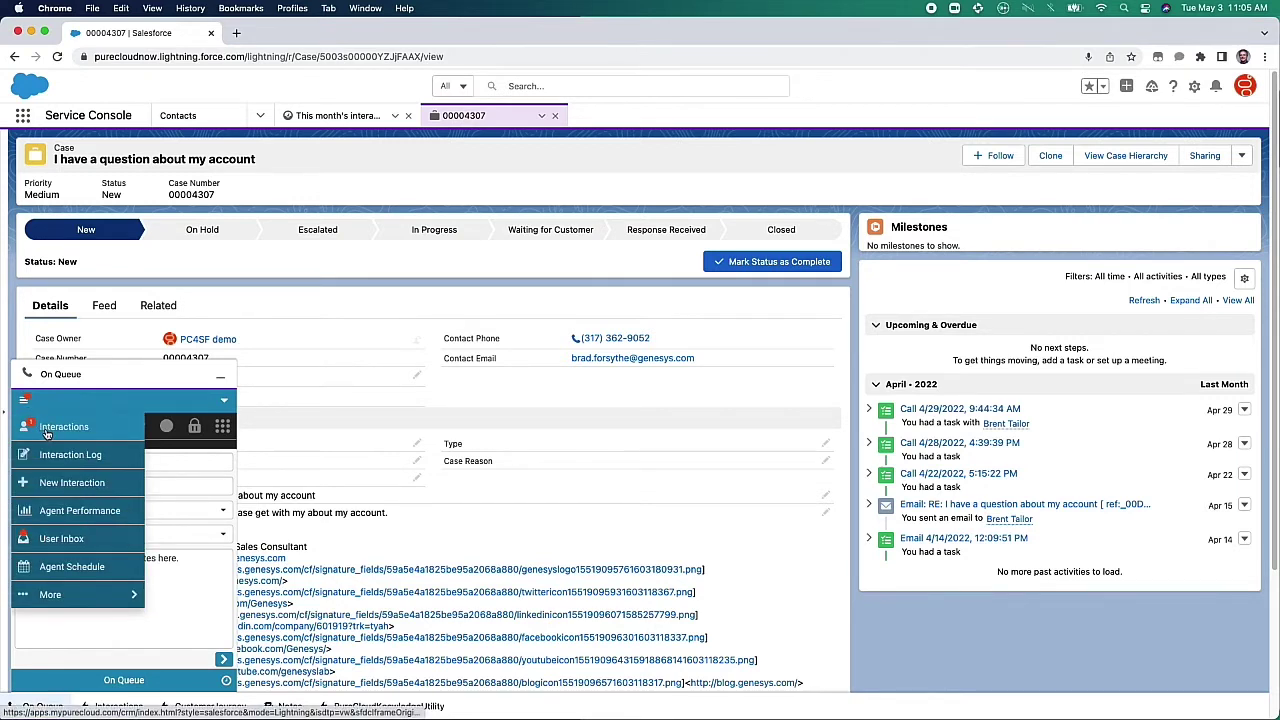
left_click(58, 428)
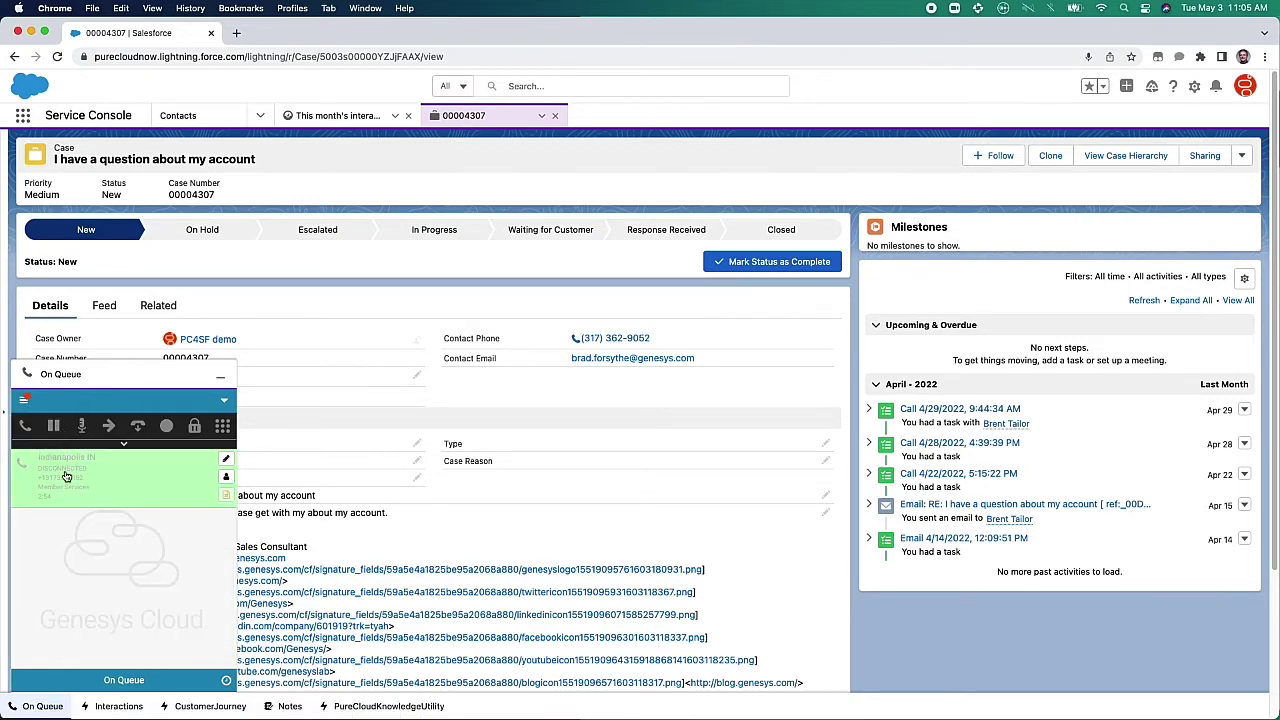
left_click(221, 379)
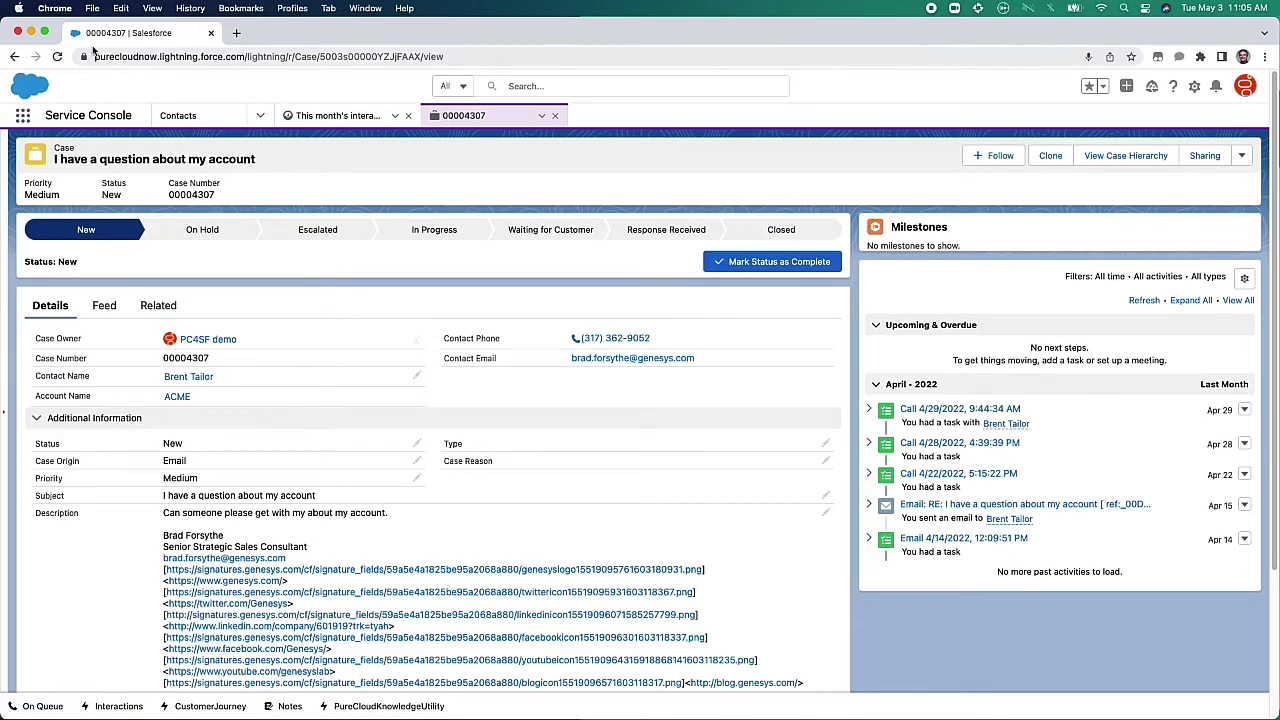
Reload the case, check the comments in the newest logged call's task record, and close the case.
left_click(57, 57)
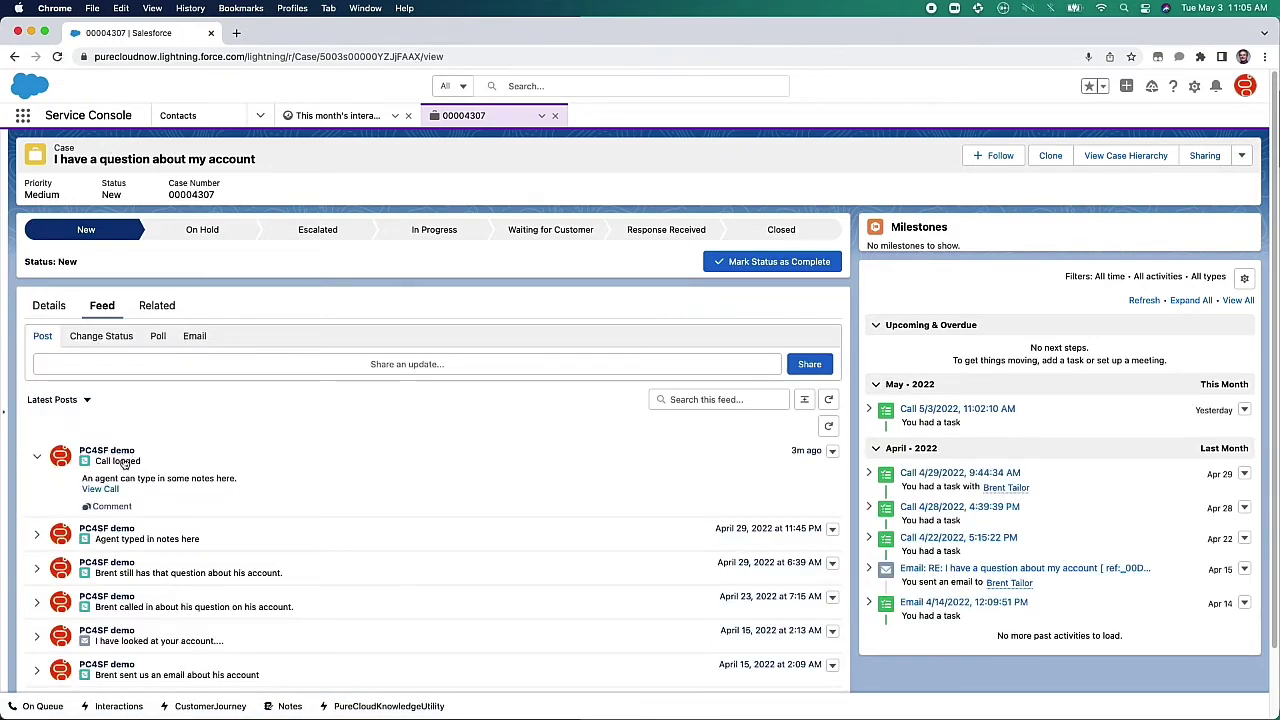
left_click(100, 489)
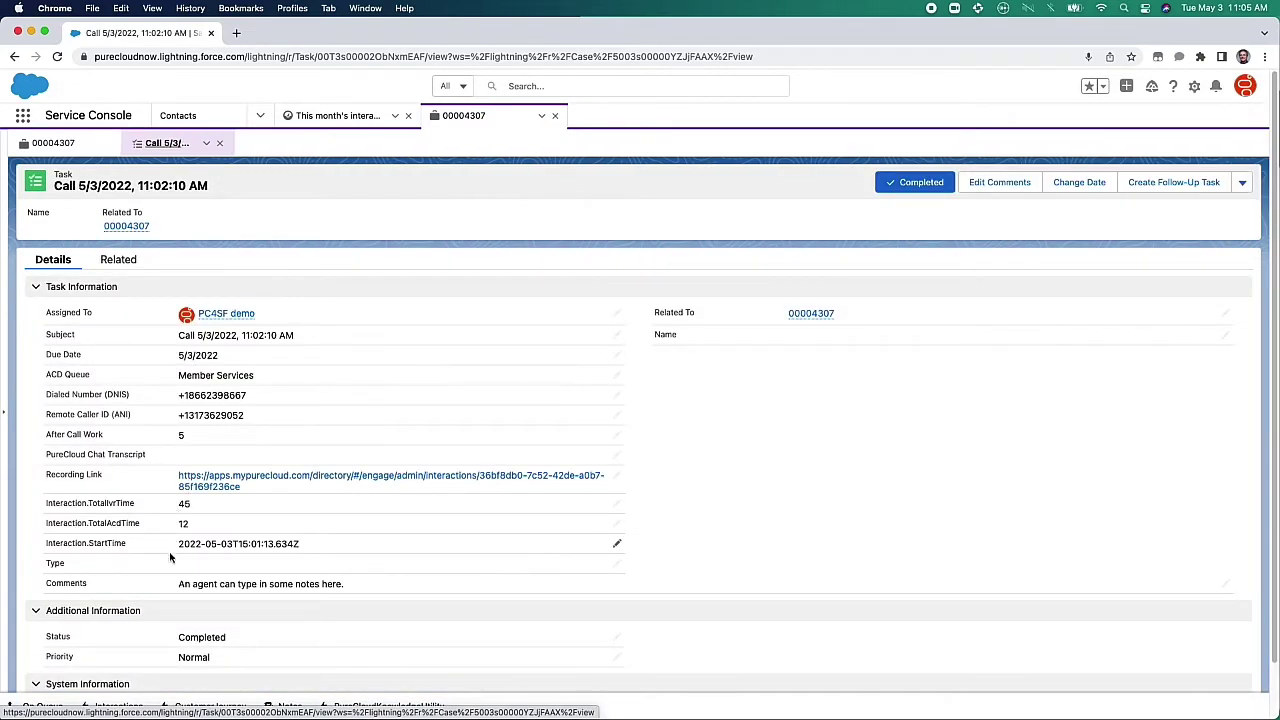
left_click_drag(178, 584, 352, 588)
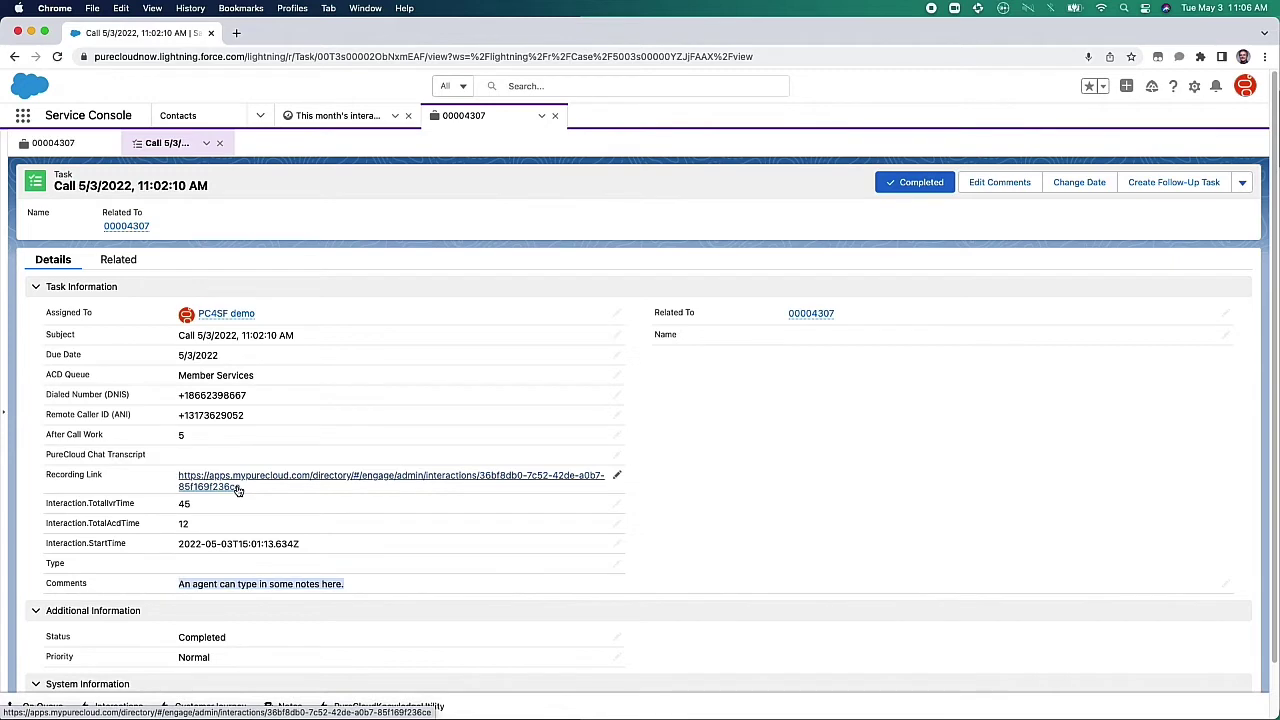
left_click(555, 115)
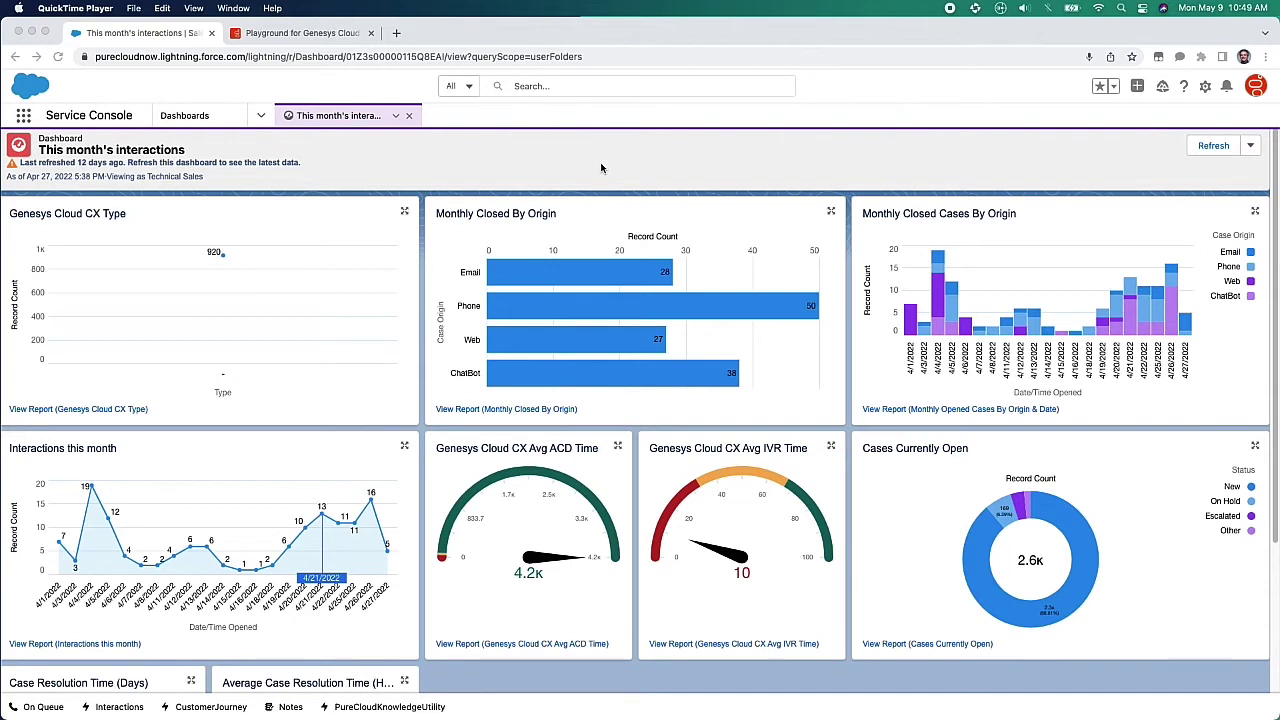
Switch to the GDemo Playground page and start a web chat with the prefilled customer details.
left_click(327, 36)
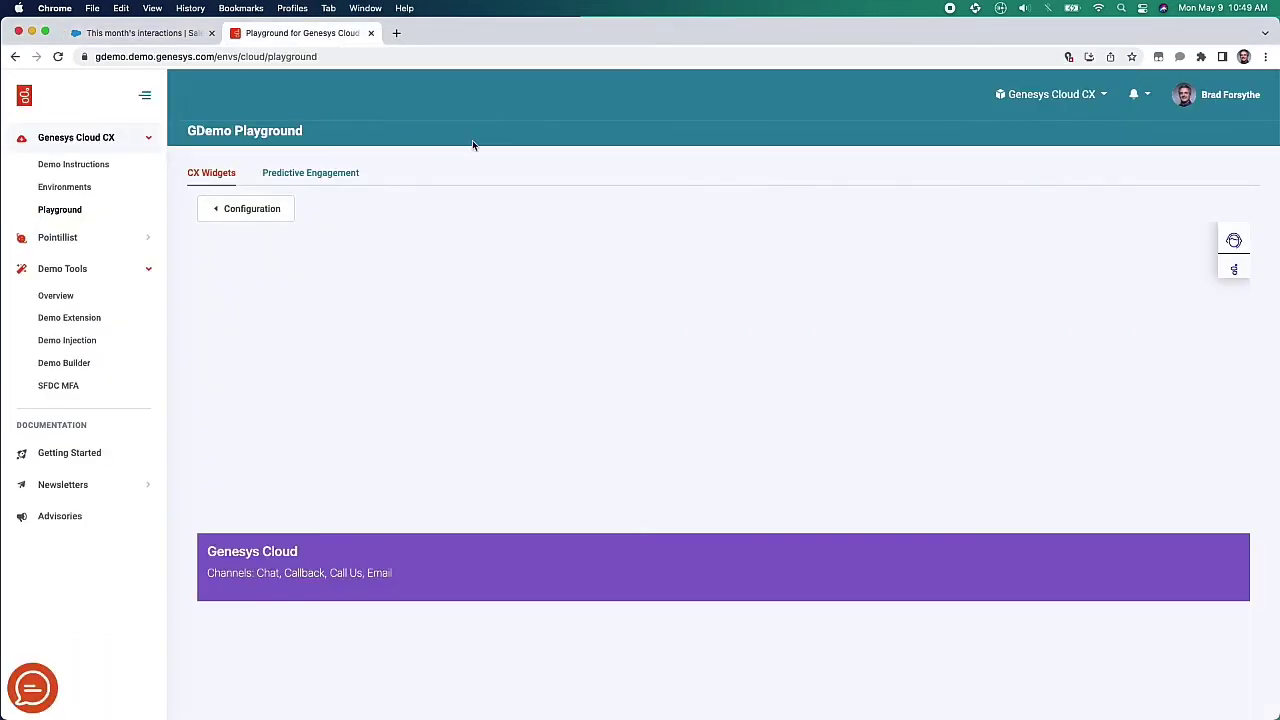
left_click(1234, 244)
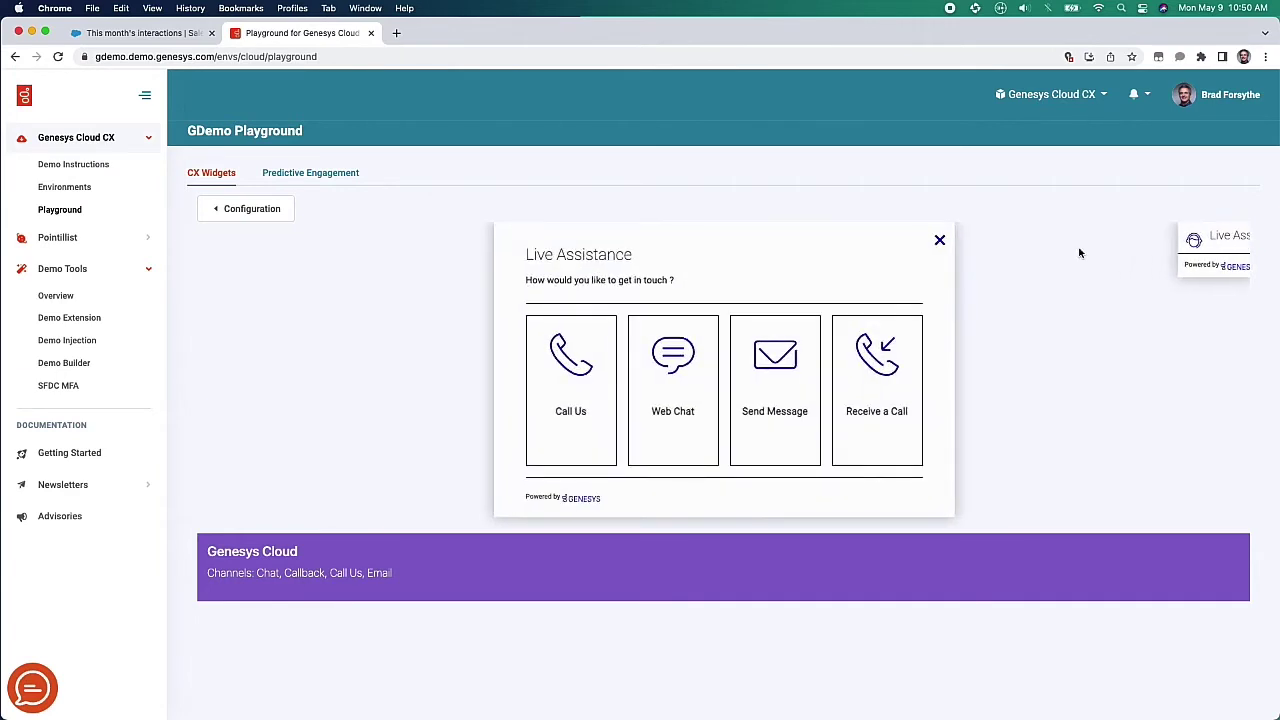
left_click(674, 370)
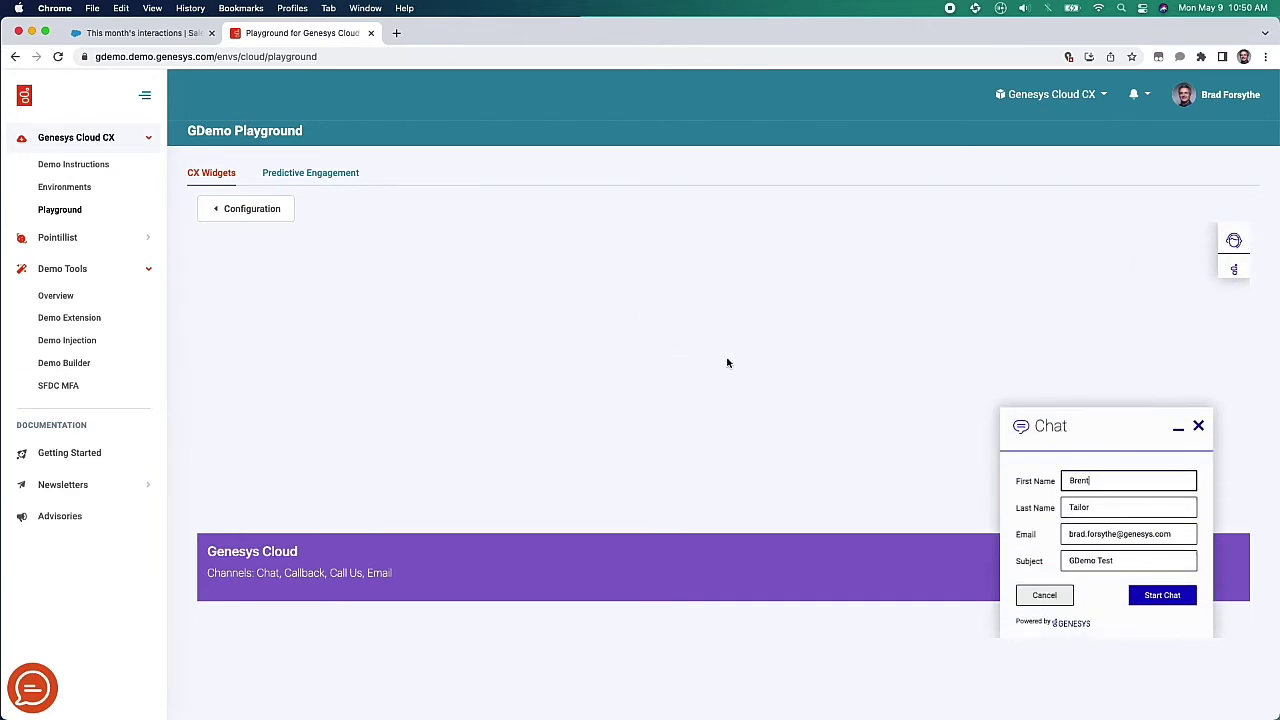
left_click(1163, 597)
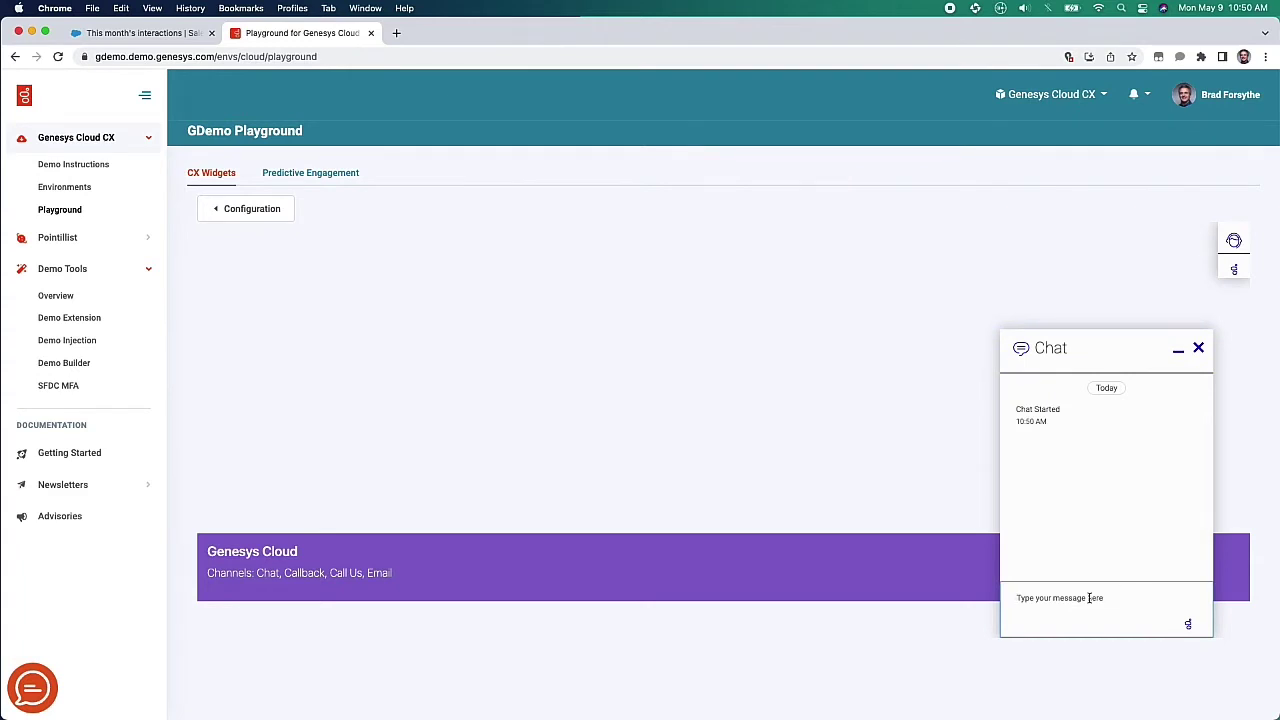
Send "Hello" as the customer in the web chat, then switch to Salesforce and accept the alerting chat.
type("Hello")
key("Return")
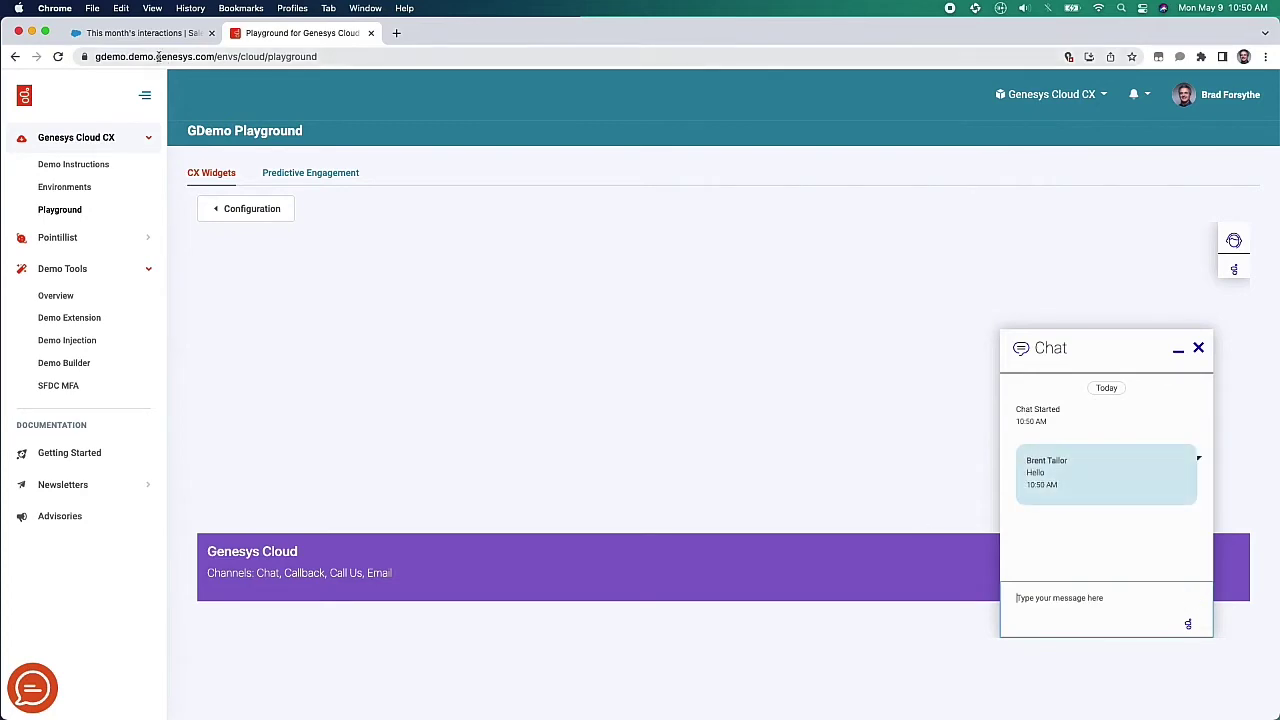
left_click(138, 33)
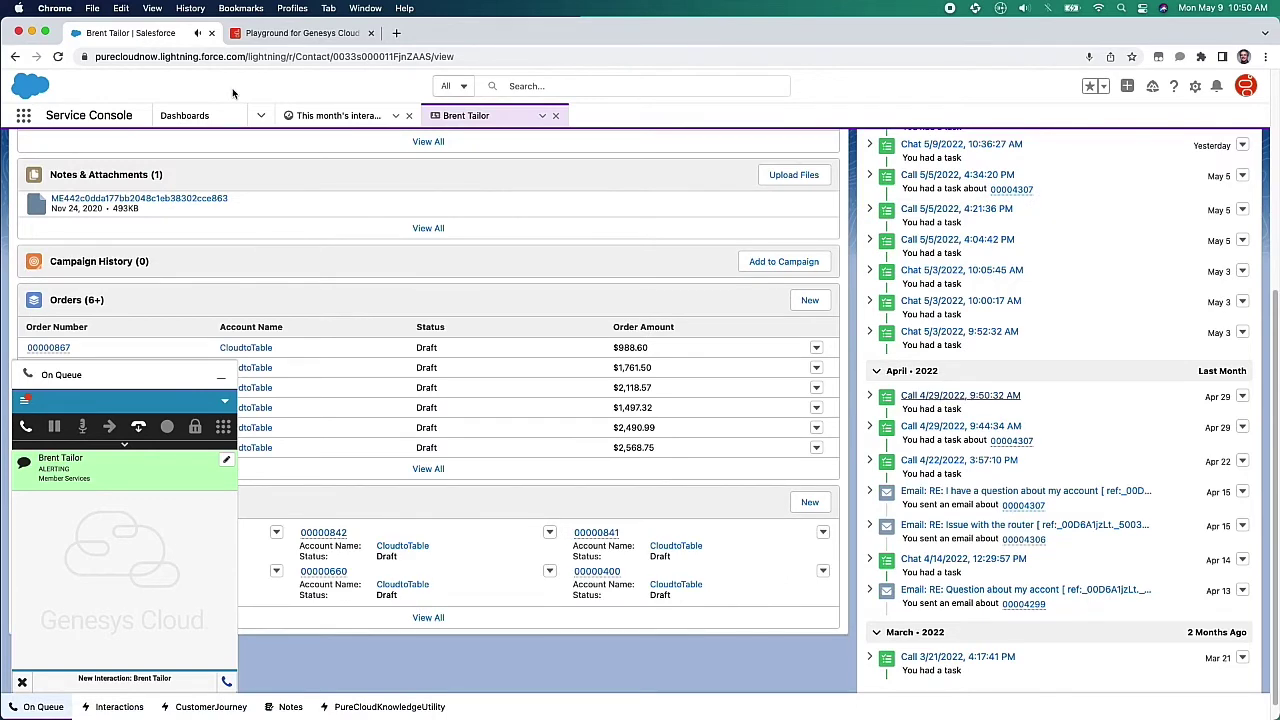
scroll(602, 392, "up", 2)
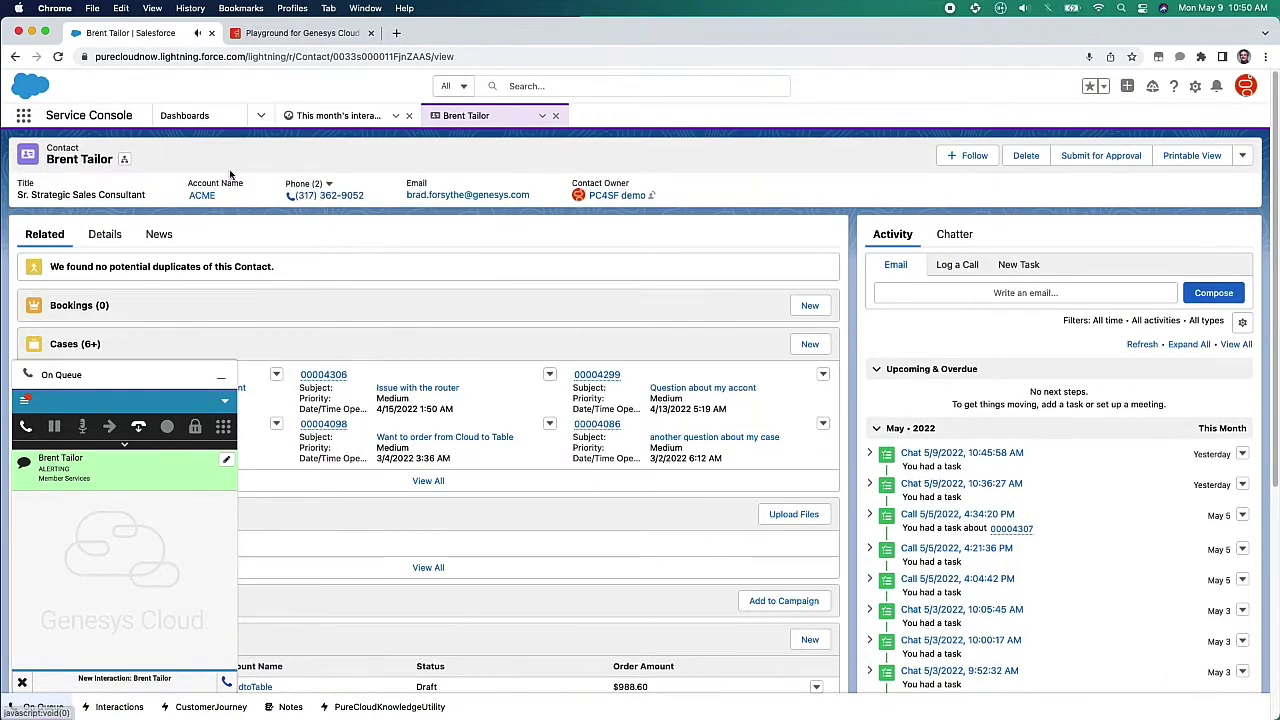
left_click(26, 426)
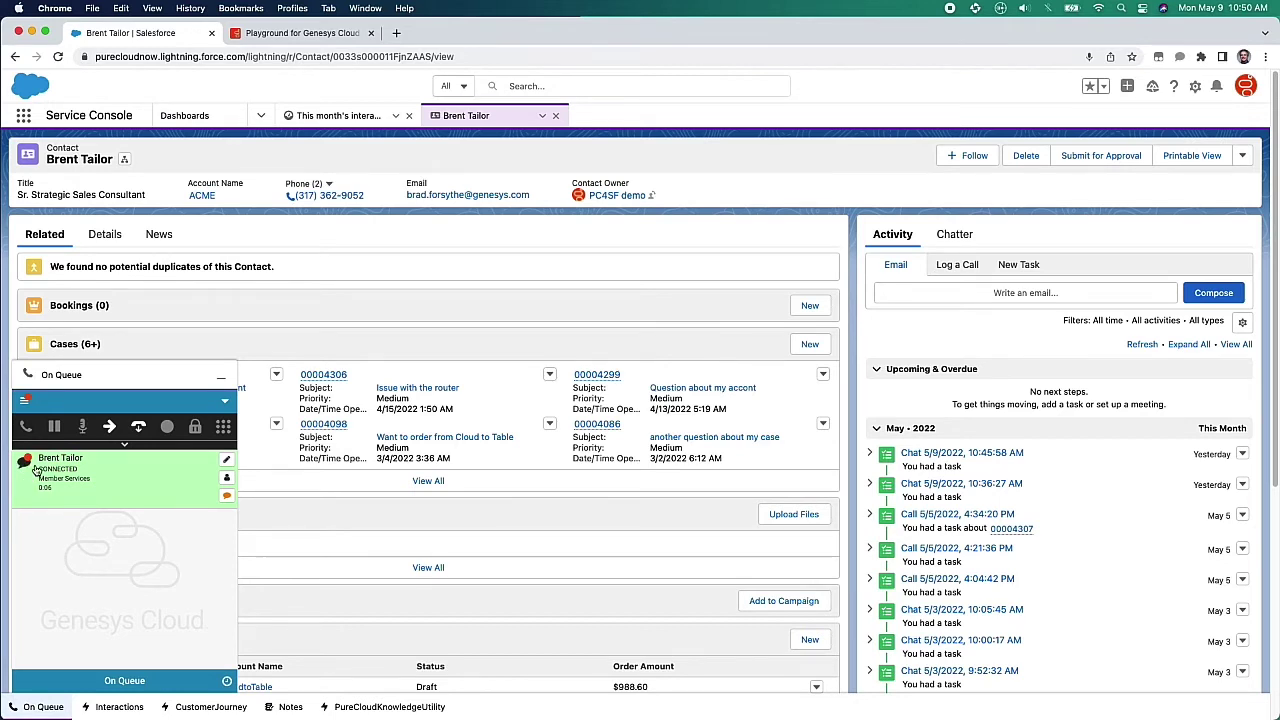
Open the connected chat's conversation and reply with "Hello" followed by the customer's first name.
left_click(227, 498)
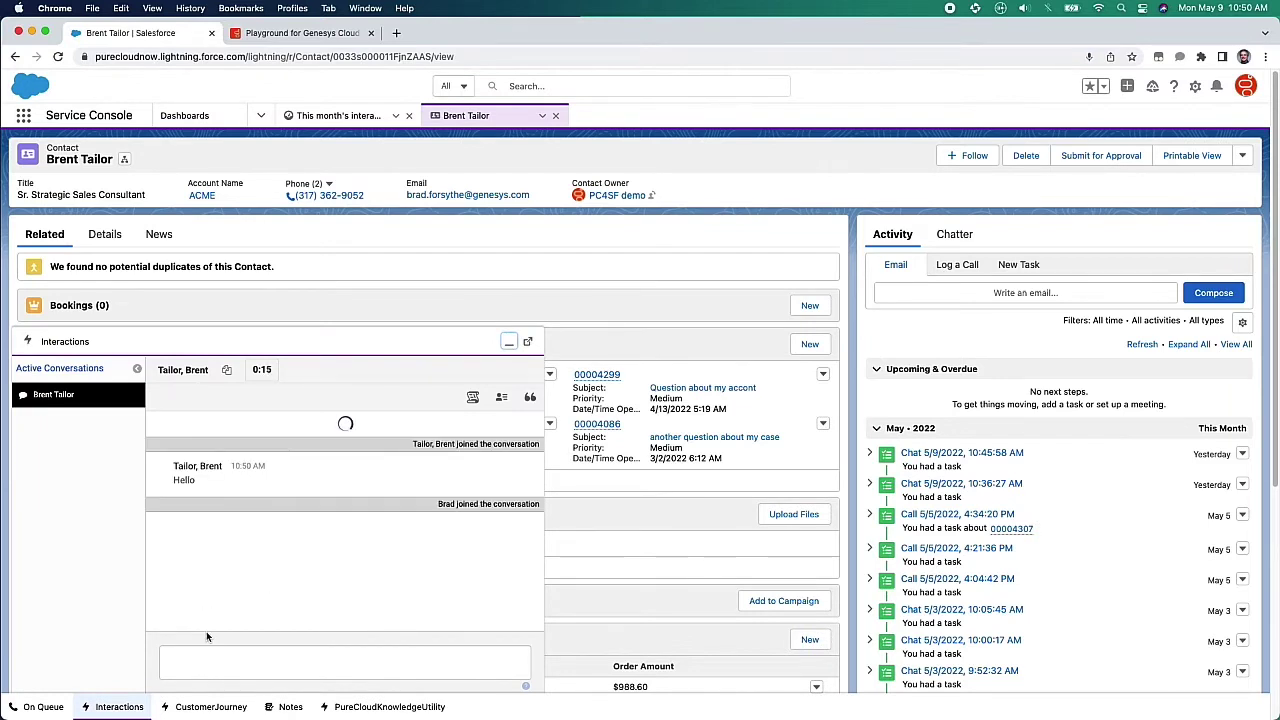
left_click(214, 663)
type("Hello B")
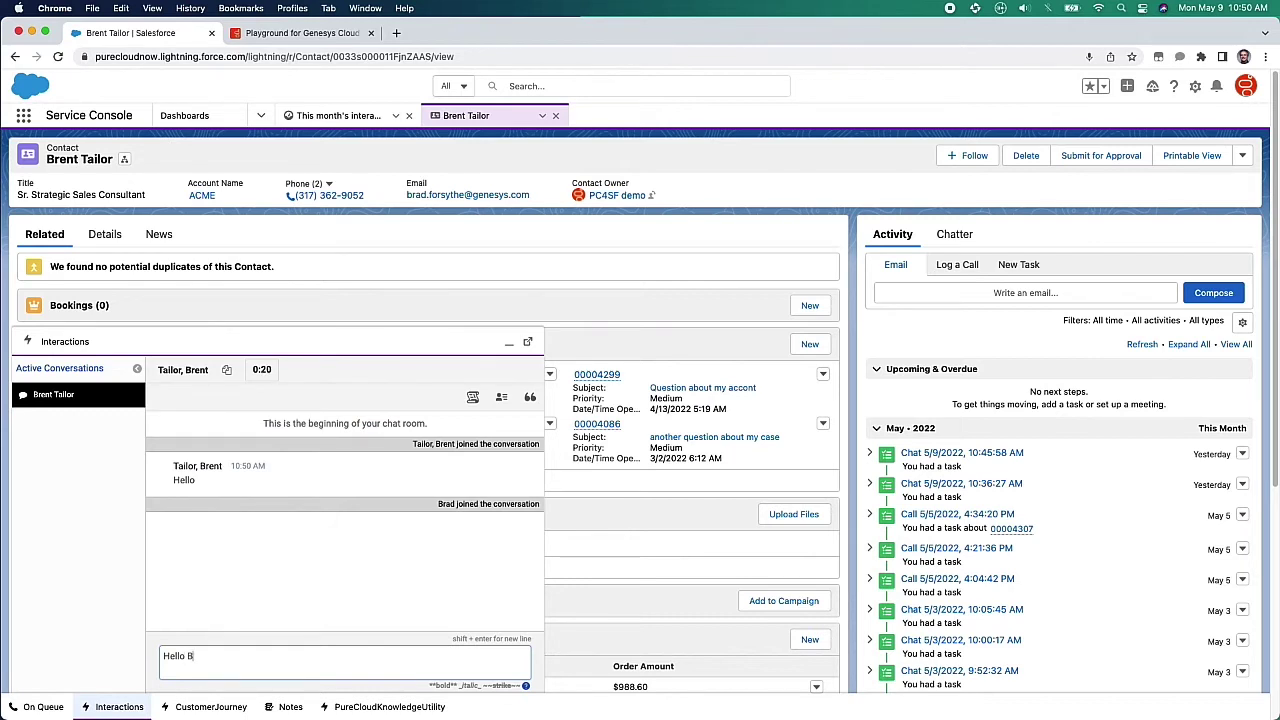
type("ren")
key("BackSpace")
type("ent")
key("Return")
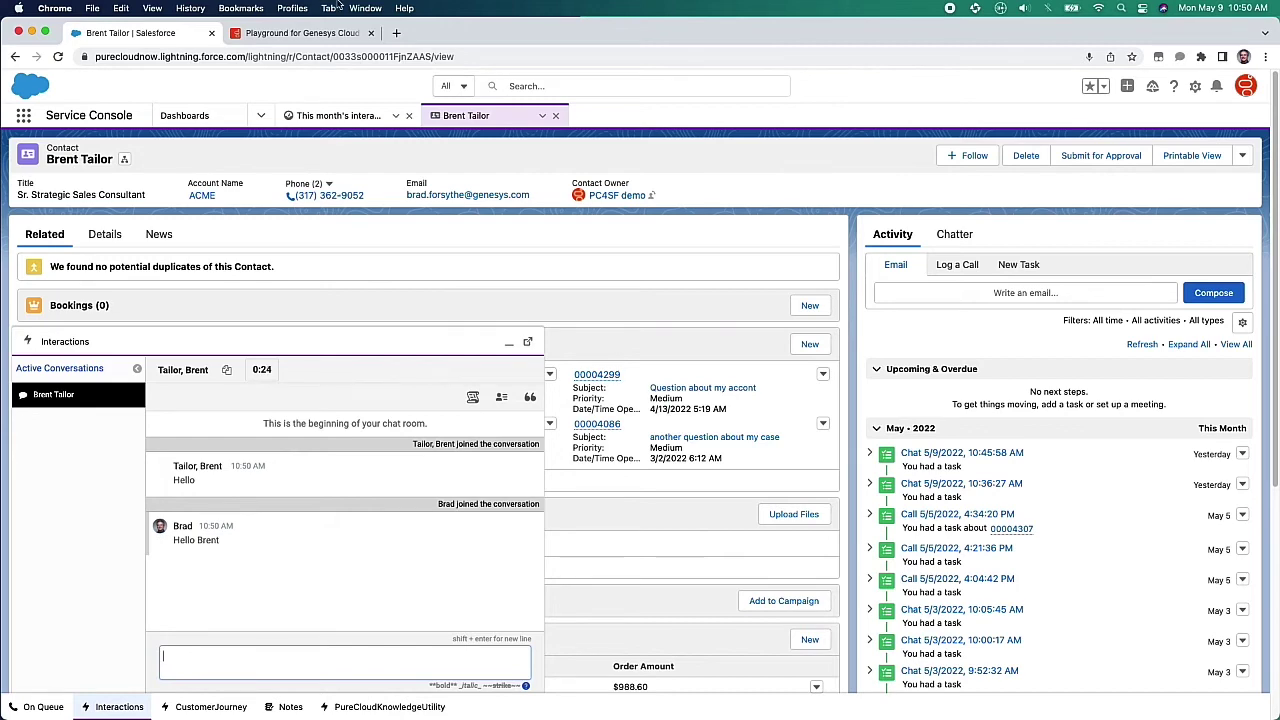
Switch to the GDemo Playground page and send the customer message "Can I make a change to my payment information".
left_click(300, 33)
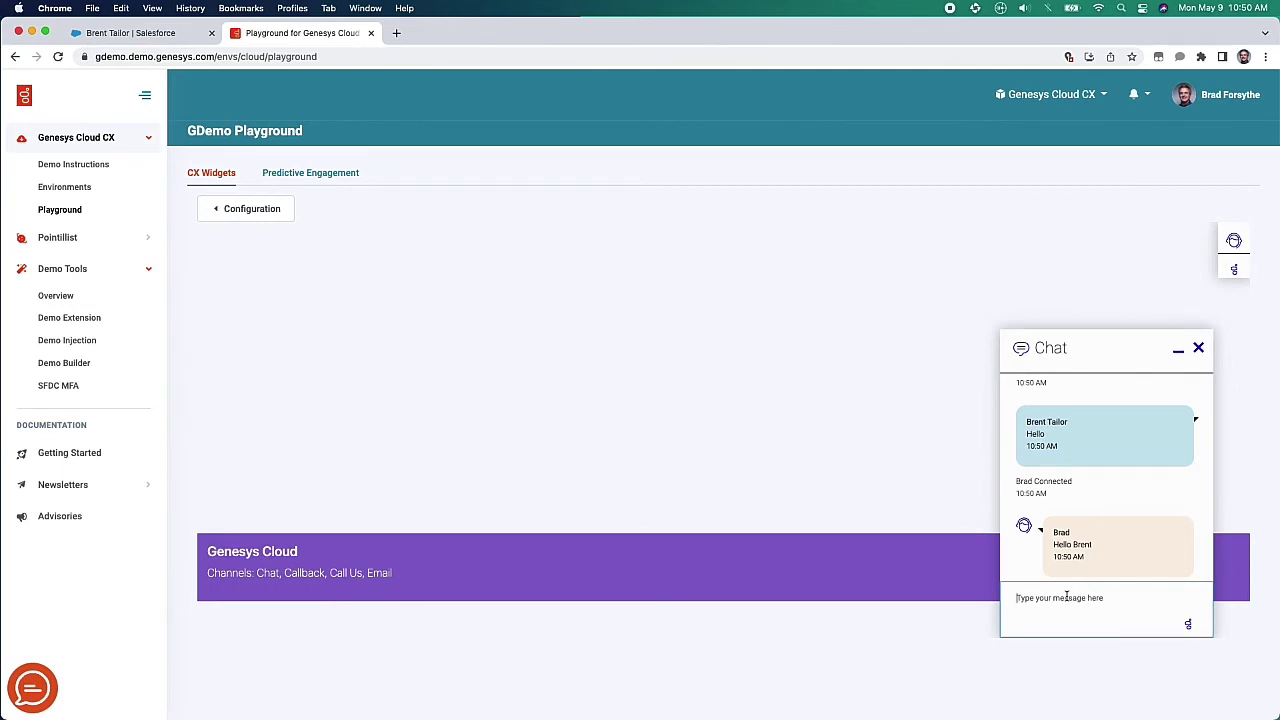
left_click(1066, 597)
type("Can I make a change m")
key("BackSpace")
type("to my payment")
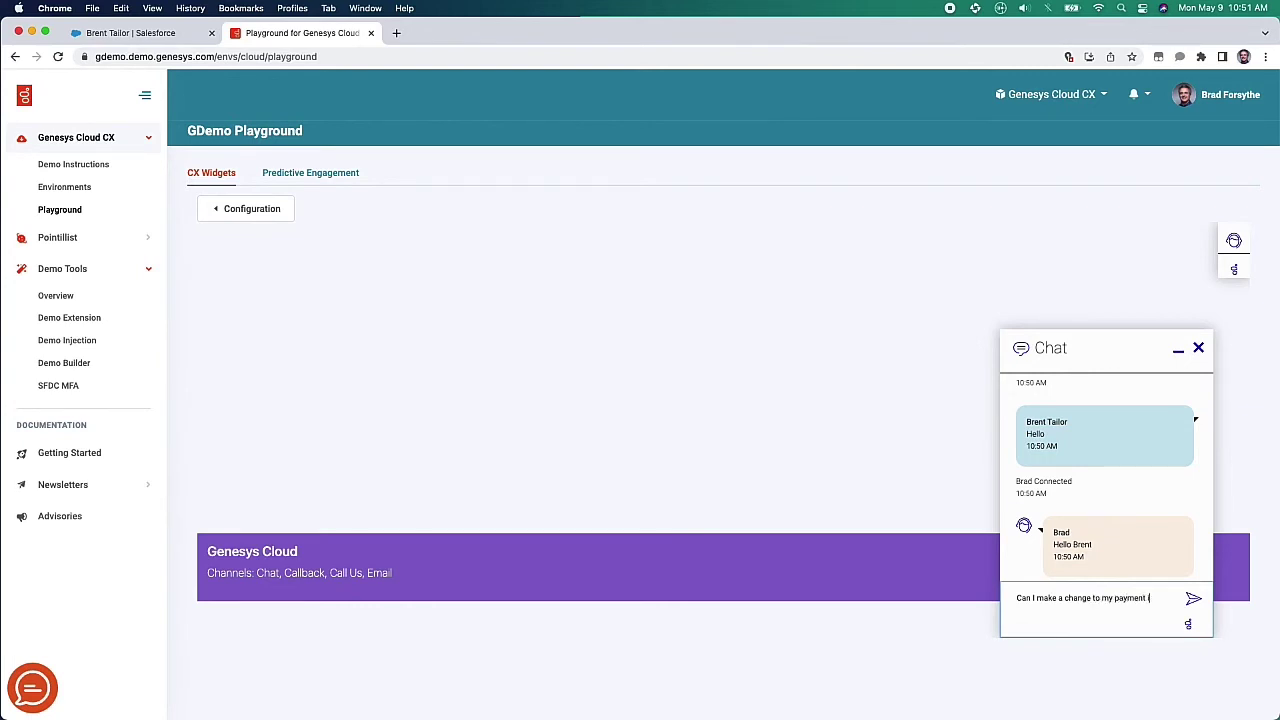
type(" information")
key("Return")
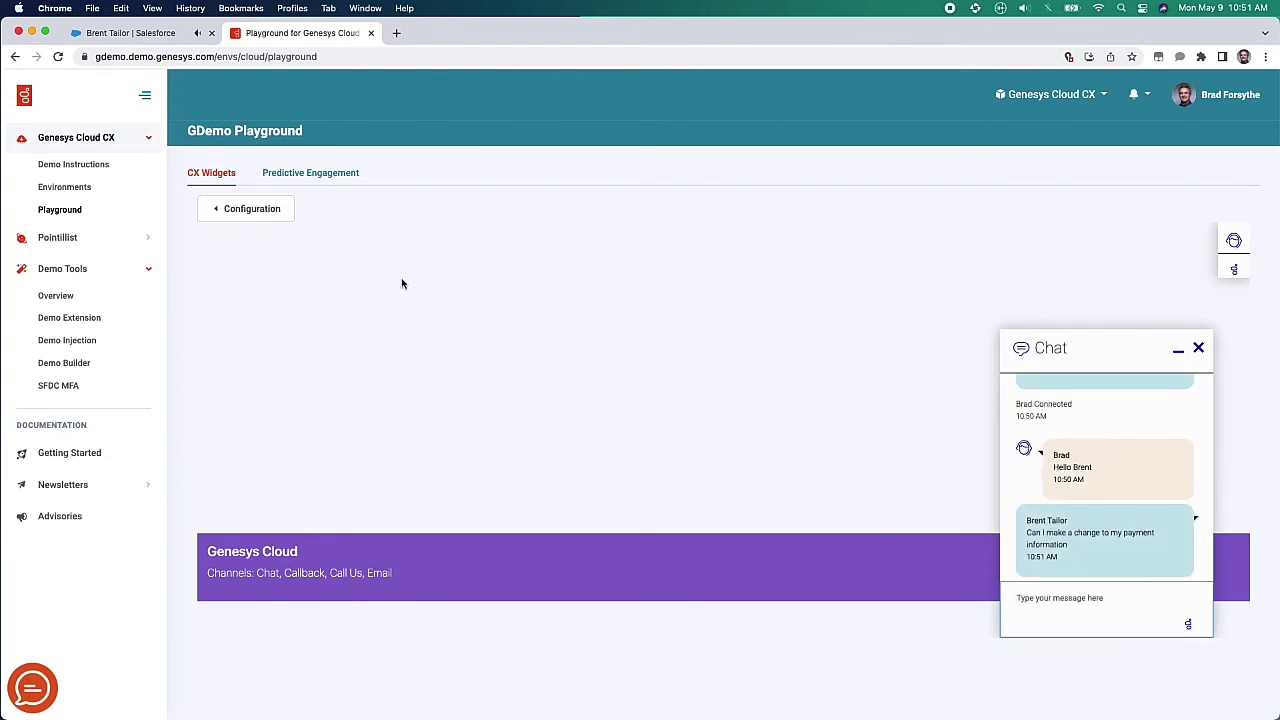
Return to Salesforce and open the suggested knowledge article How to Change Payment Info for the customer's question.
key("ctrl+shift+Tab")
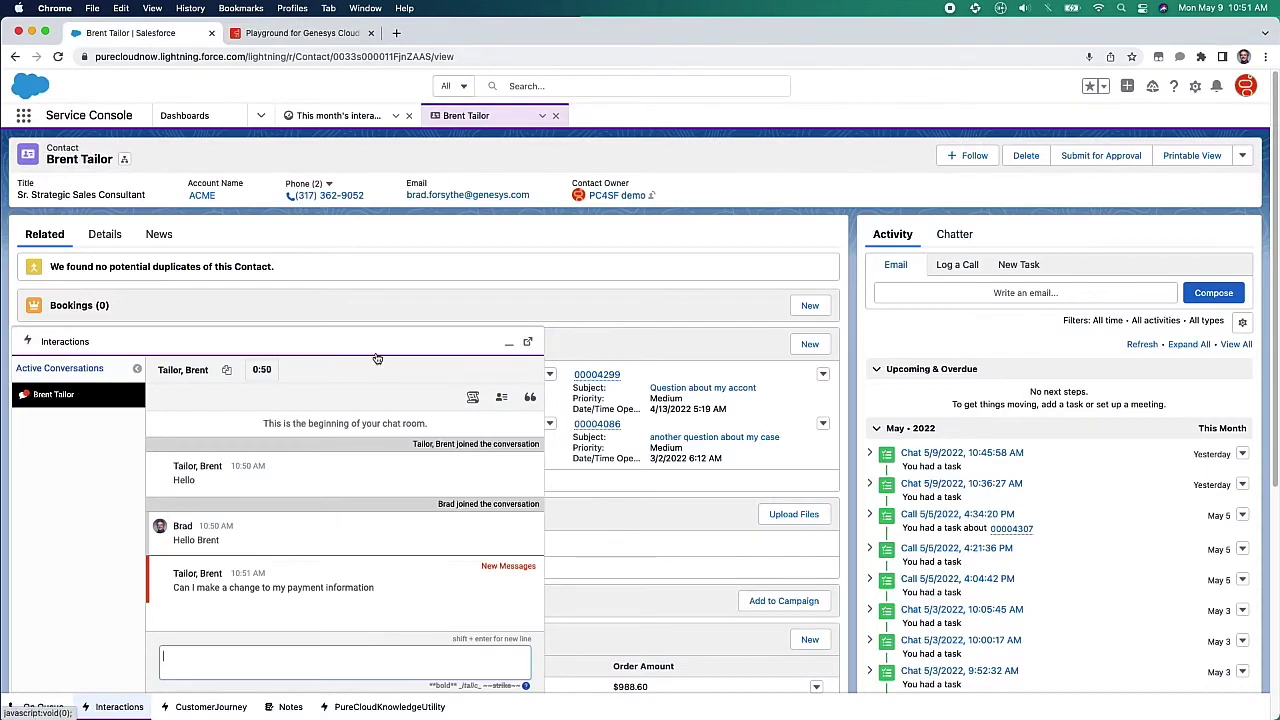
left_click(325, 586)
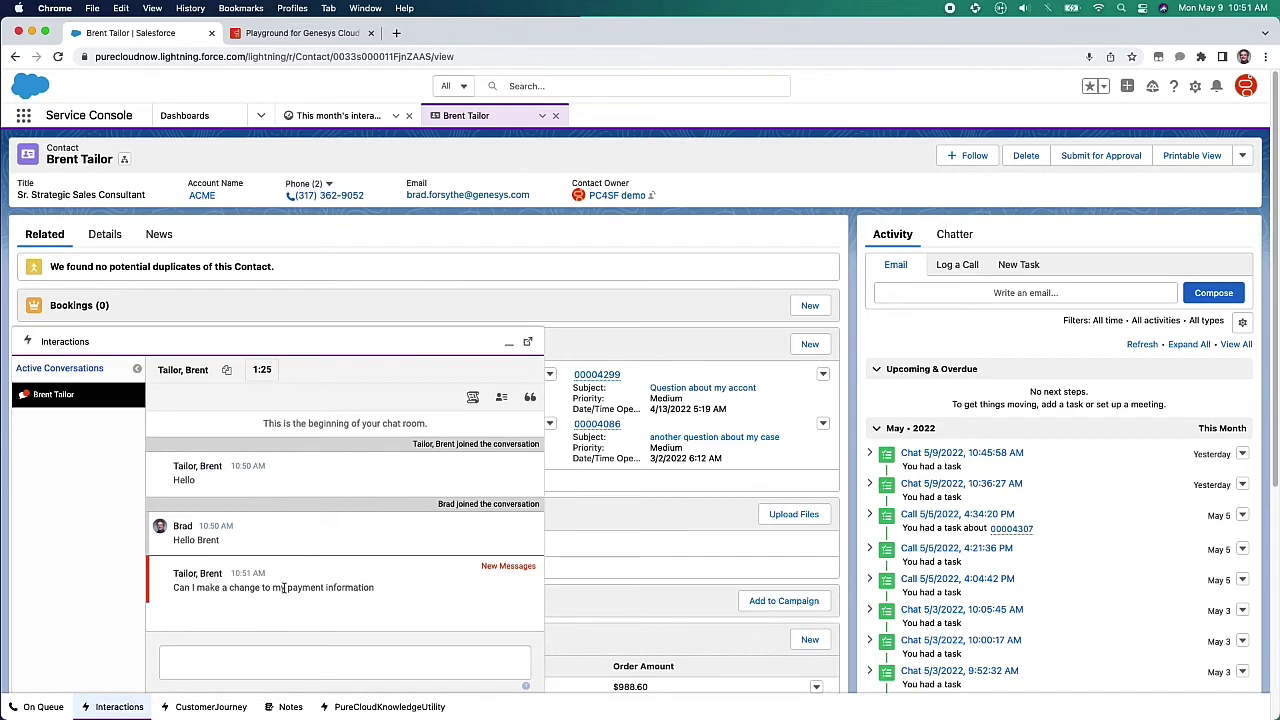
left_click(370, 710)
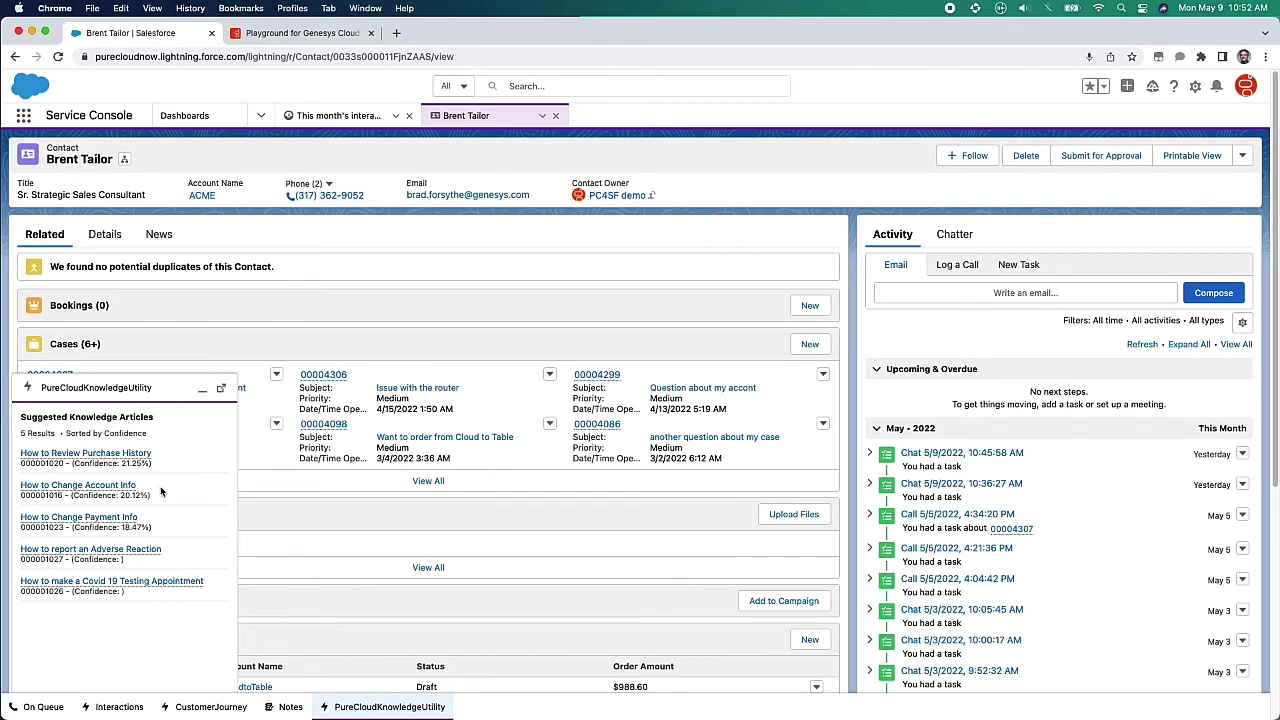
left_click(72, 517)
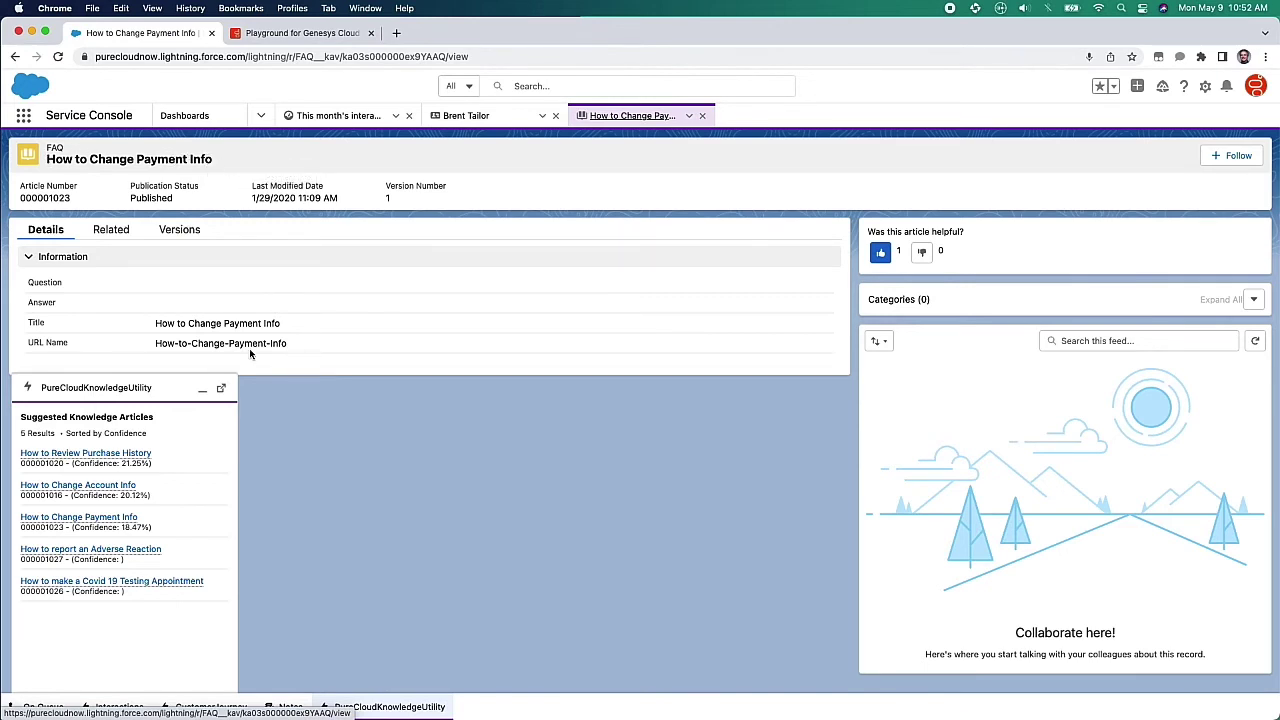
Send the article title "How to Change Payment Info" as a chat reply and check it in the customer's chat on the Playground page.
left_click(203, 392)
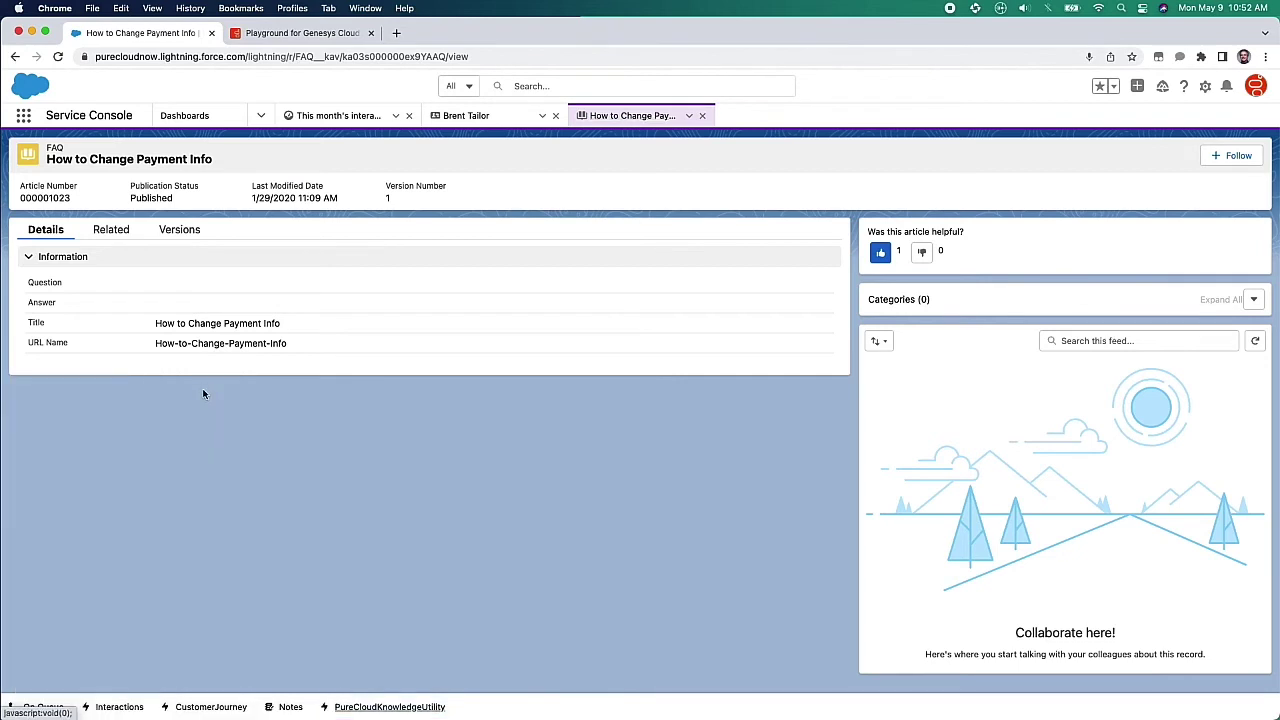
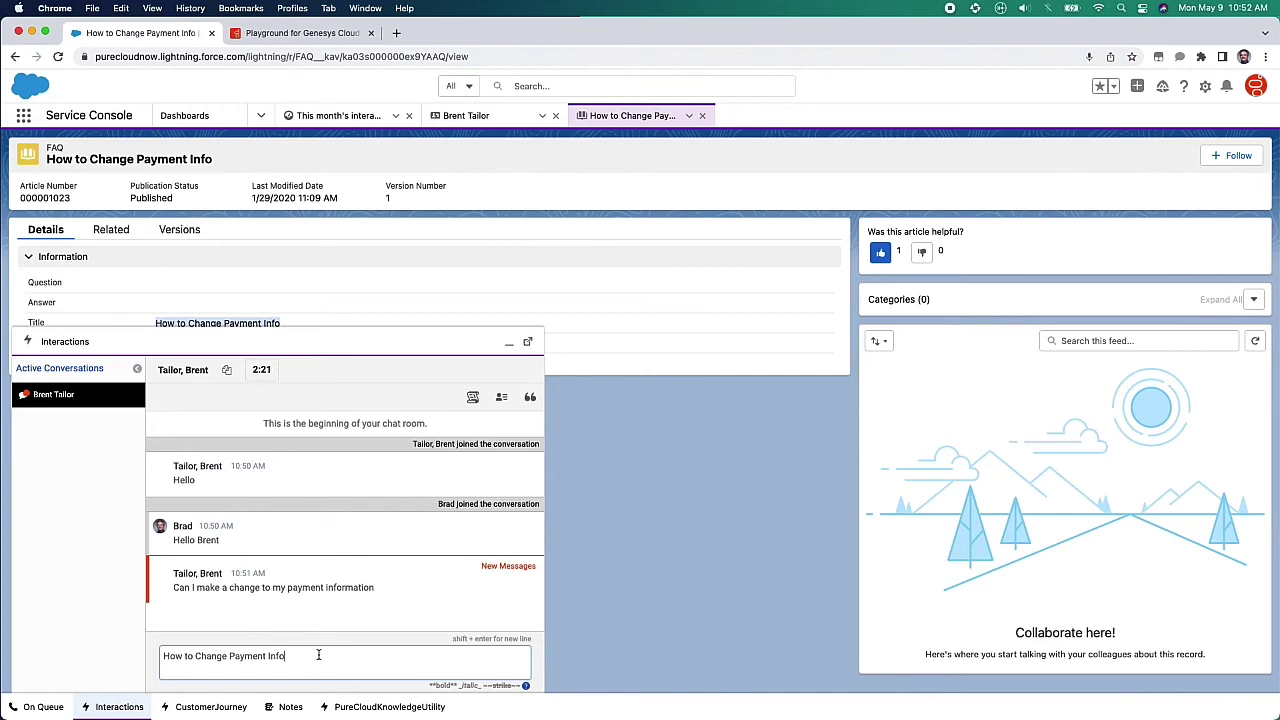
key("Return")
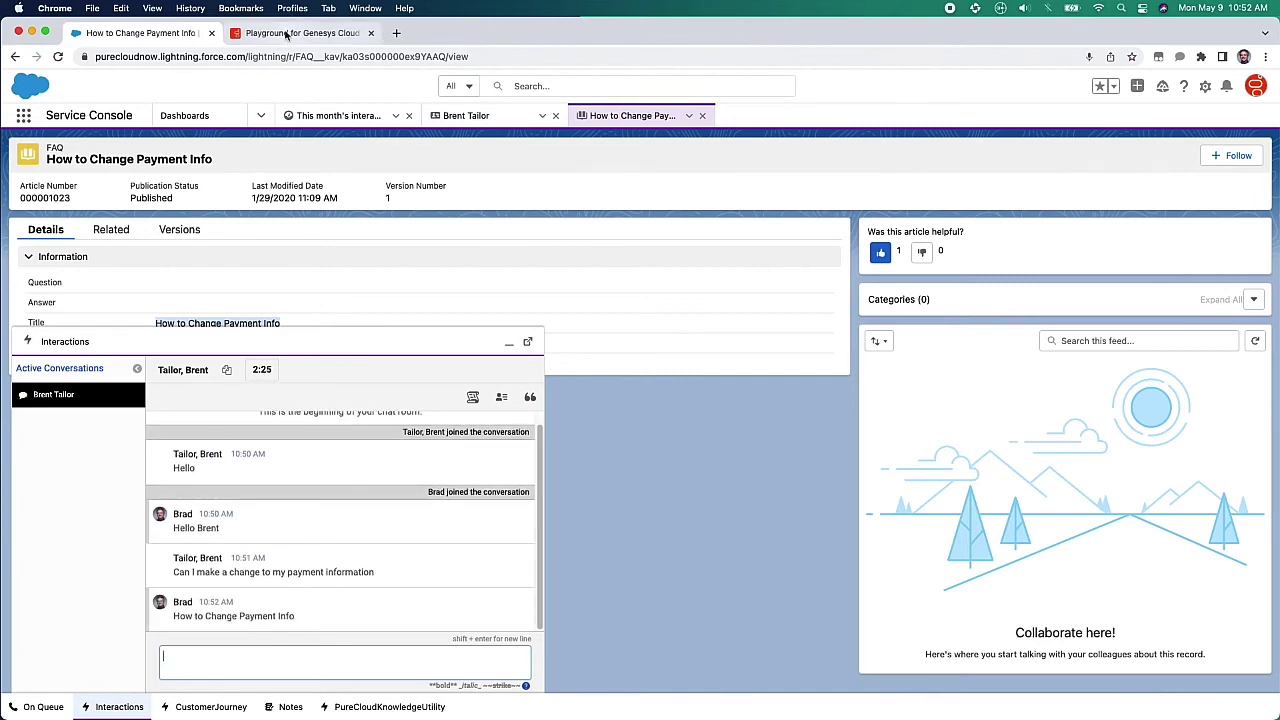
left_click(289, 33)
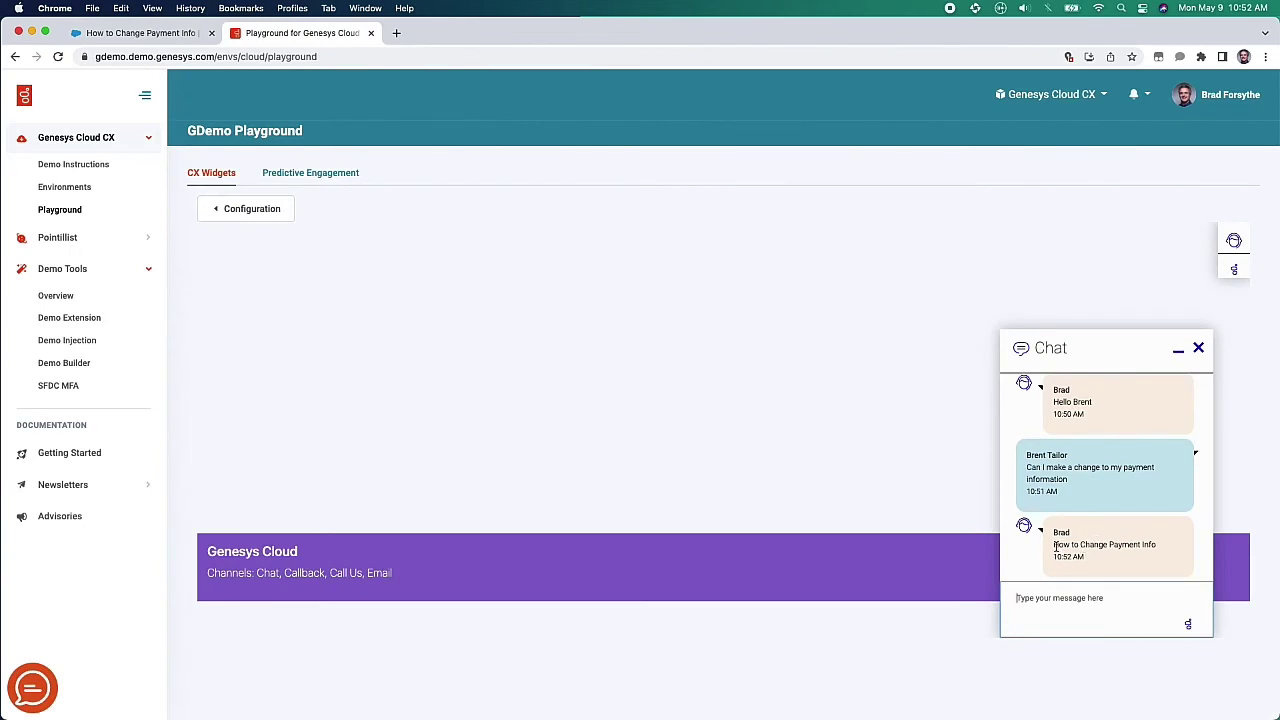
left_click_drag(1053, 545, 1158, 547)
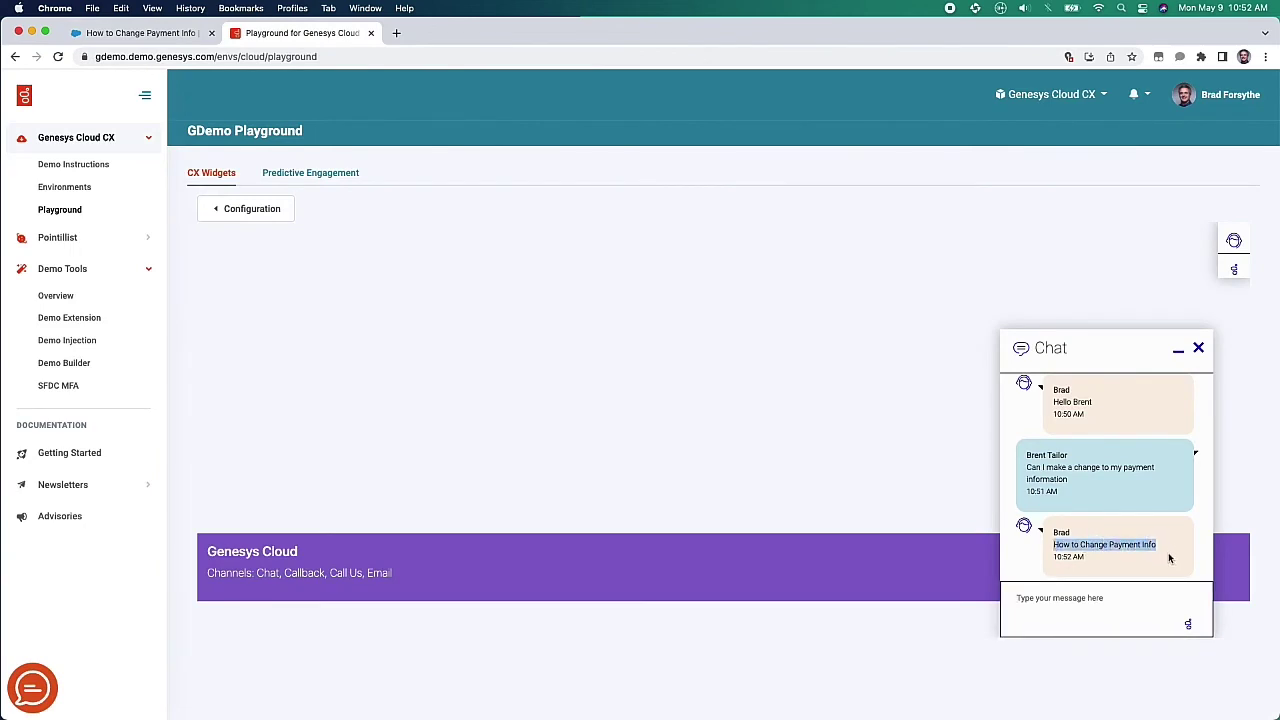
left_click(1066, 512)
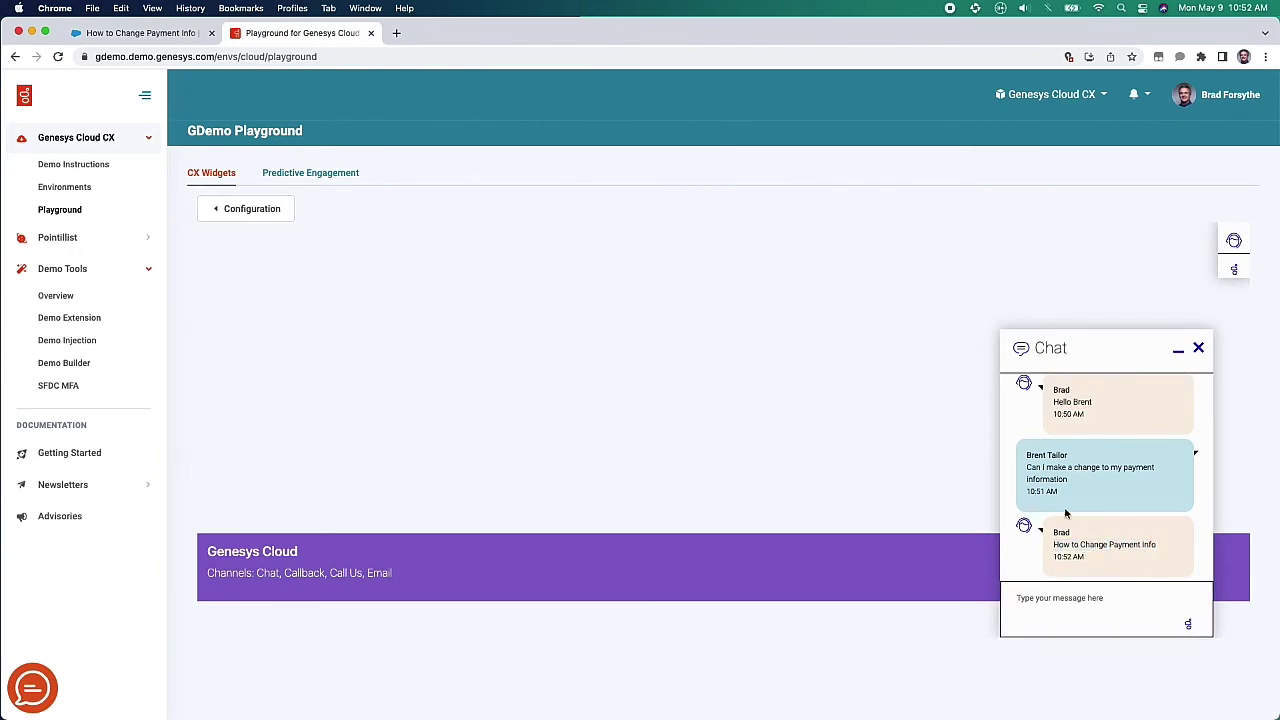
Return to Salesforce and view the chat's script and its interaction details.
left_click(150, 33)
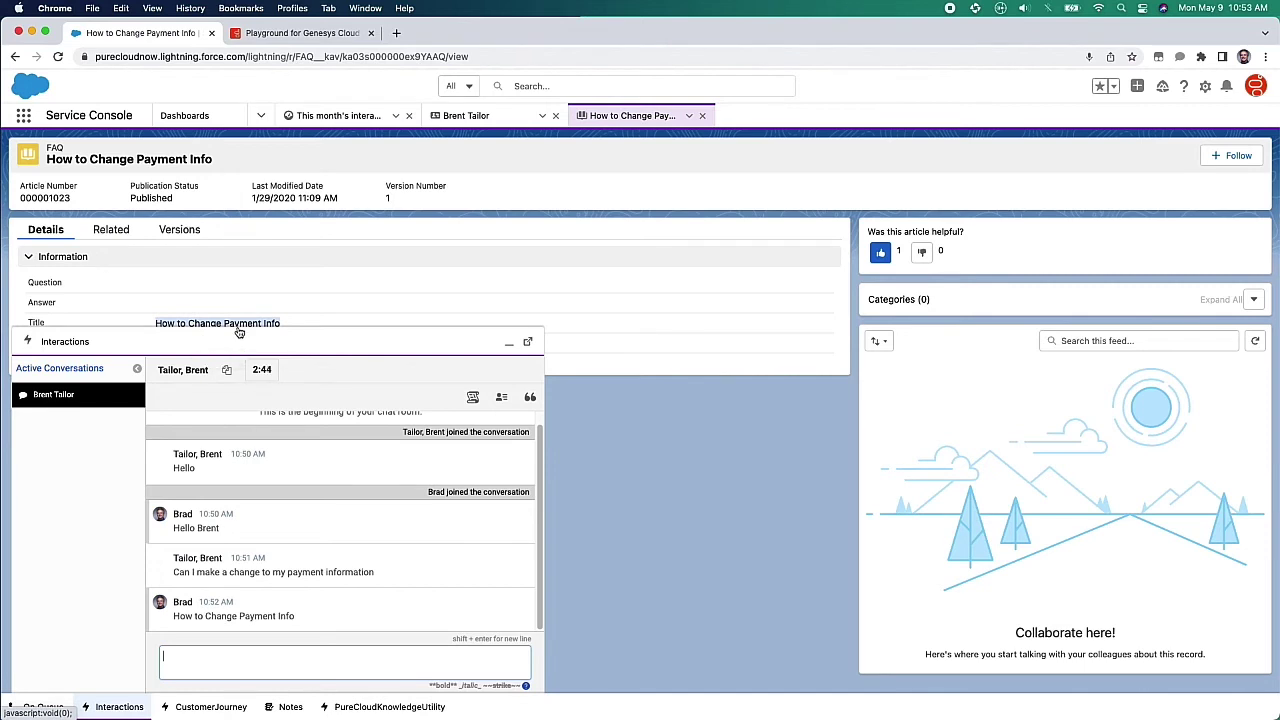
left_click(472, 398)
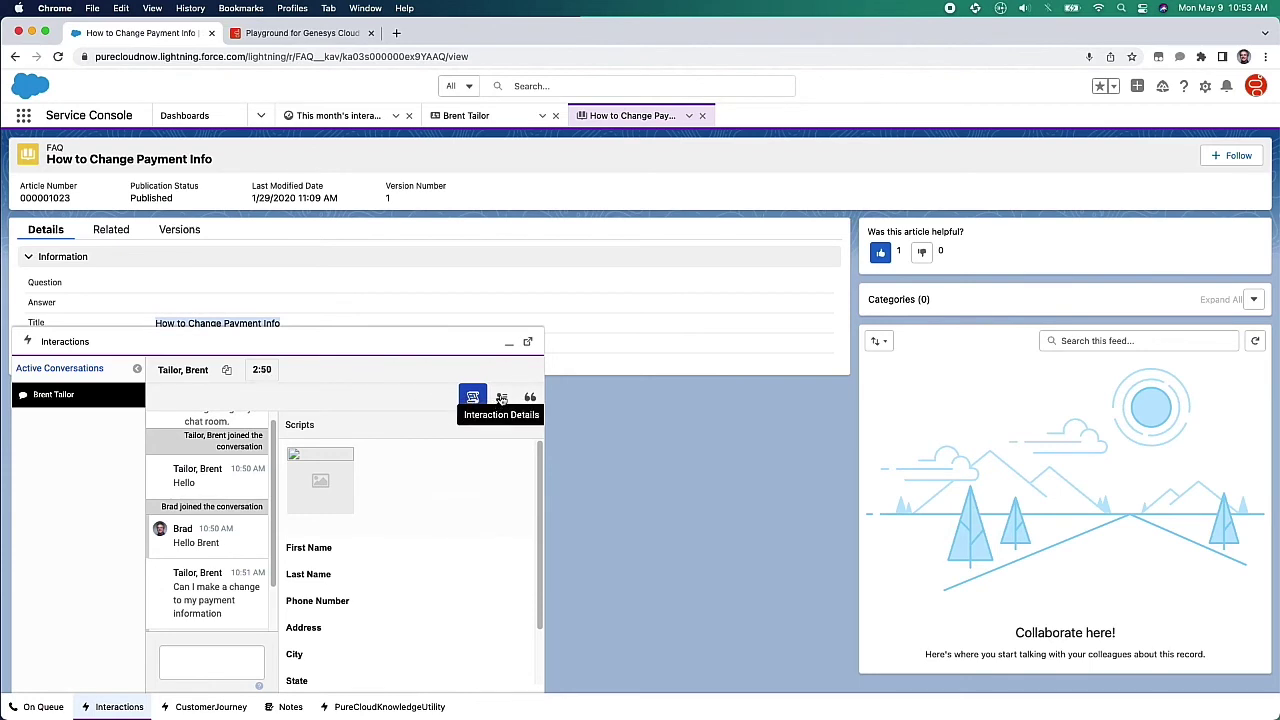
left_click(502, 398)
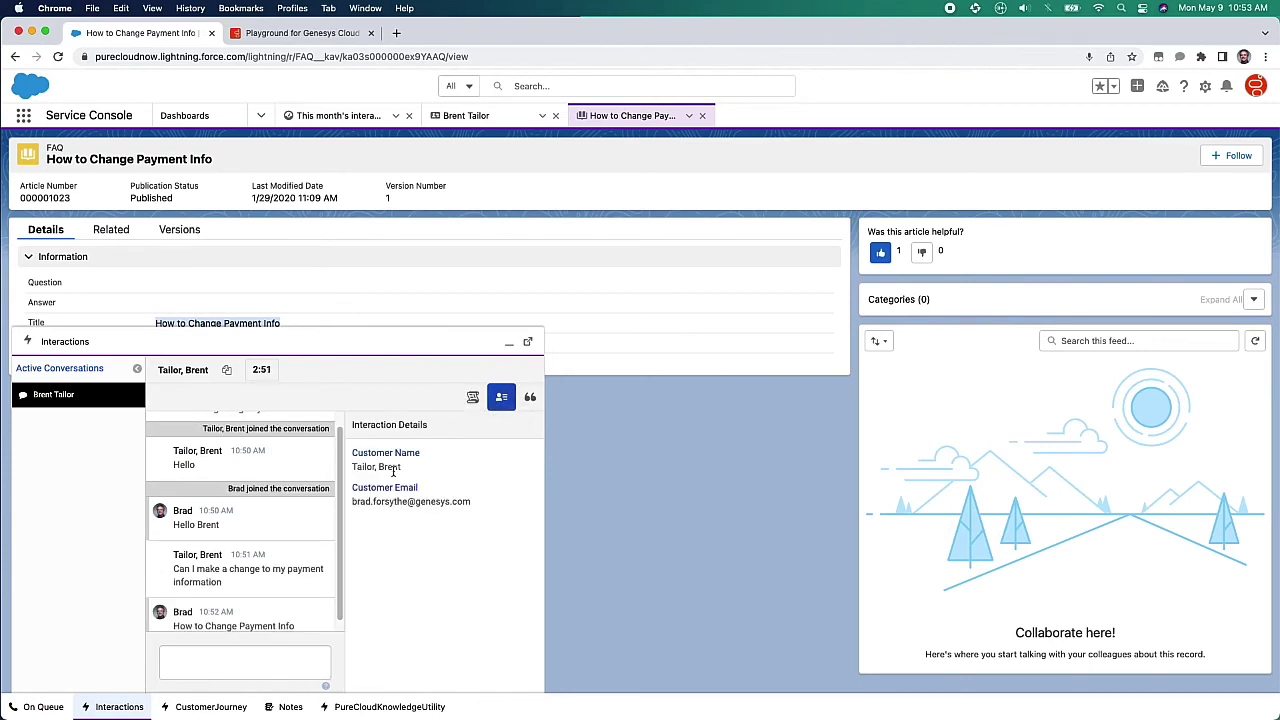
Search the canned responses for "Greeting", insert the first Chat Greeting response, and send it to the customer.
left_click(530, 398)
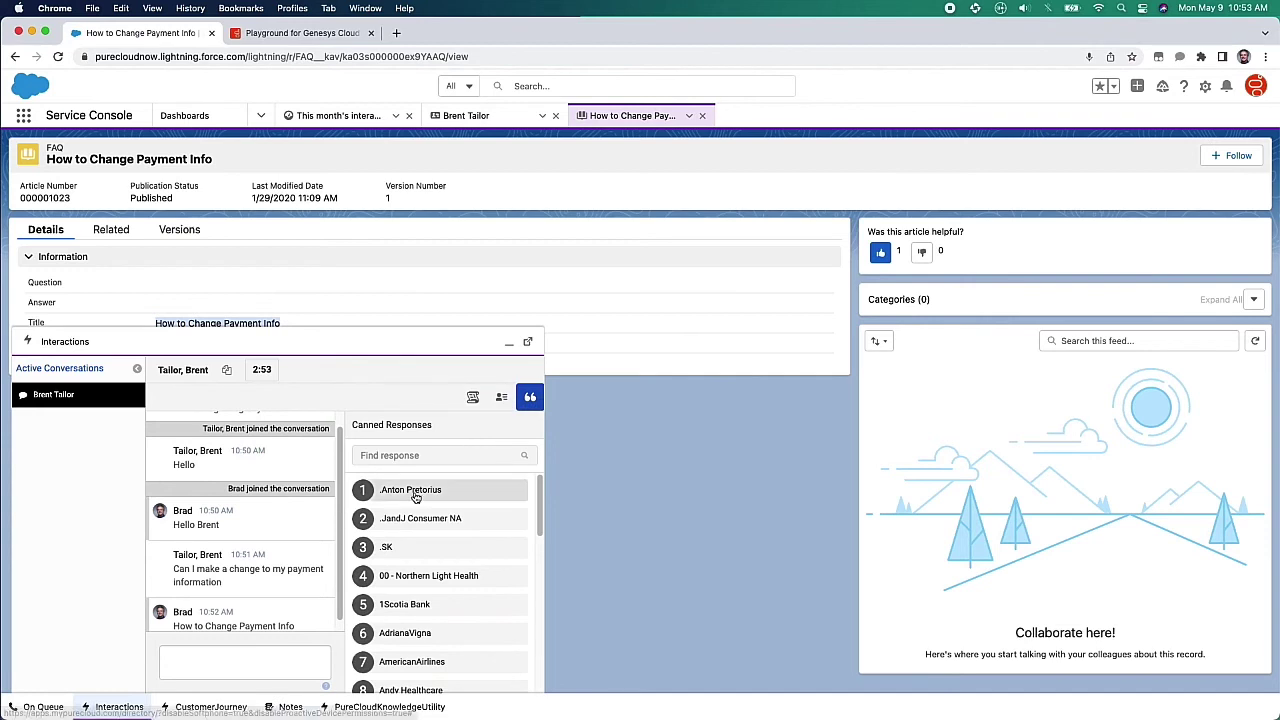
left_click(400, 458)
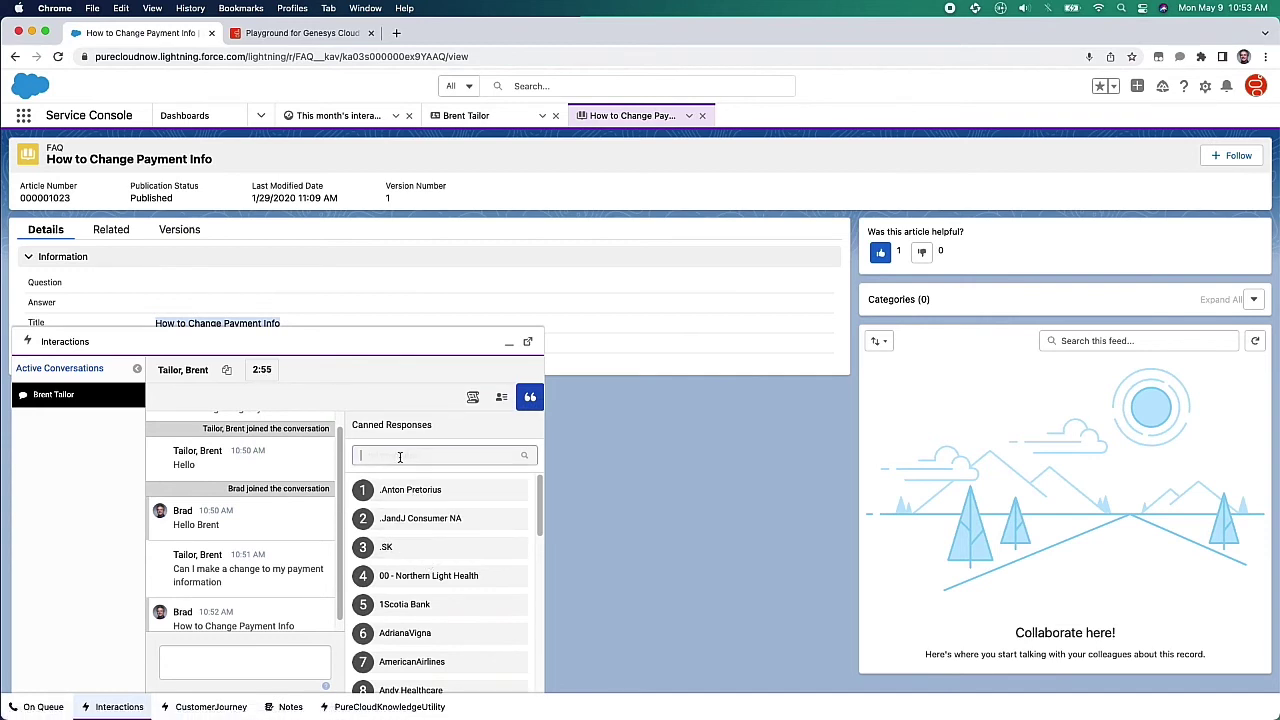
type("Greeting")
key("Return")
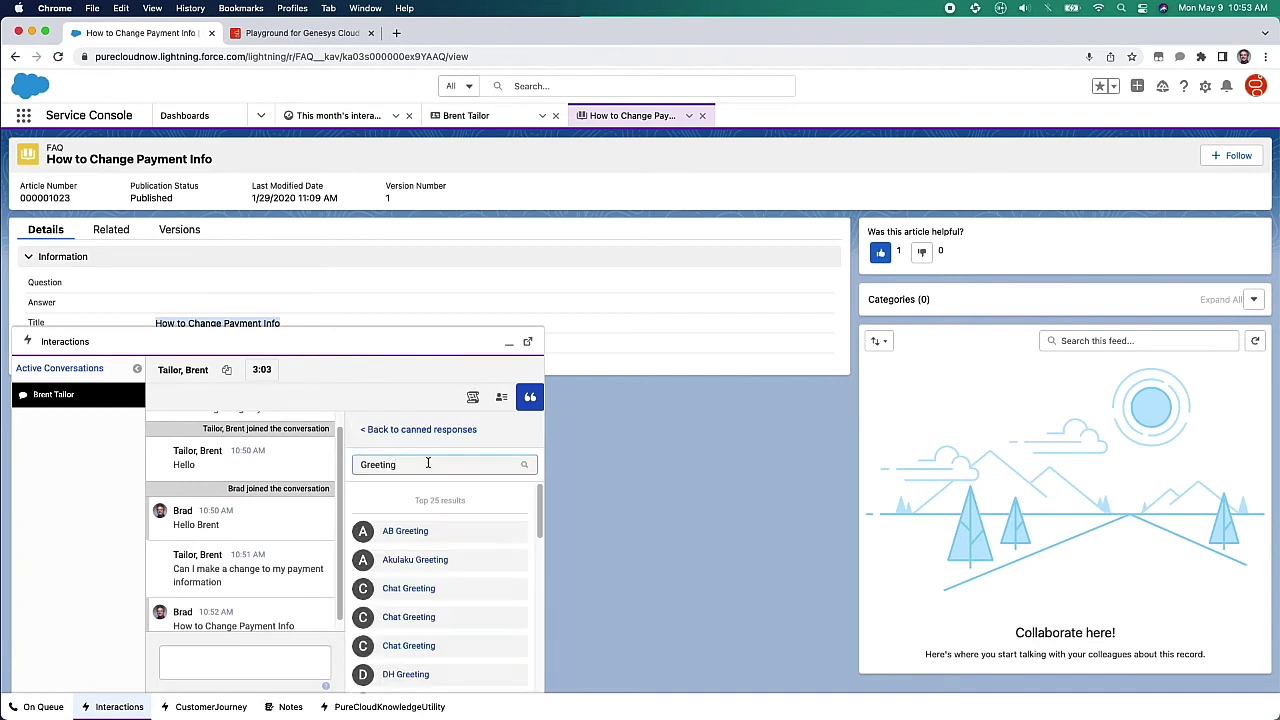
left_click(406, 592)
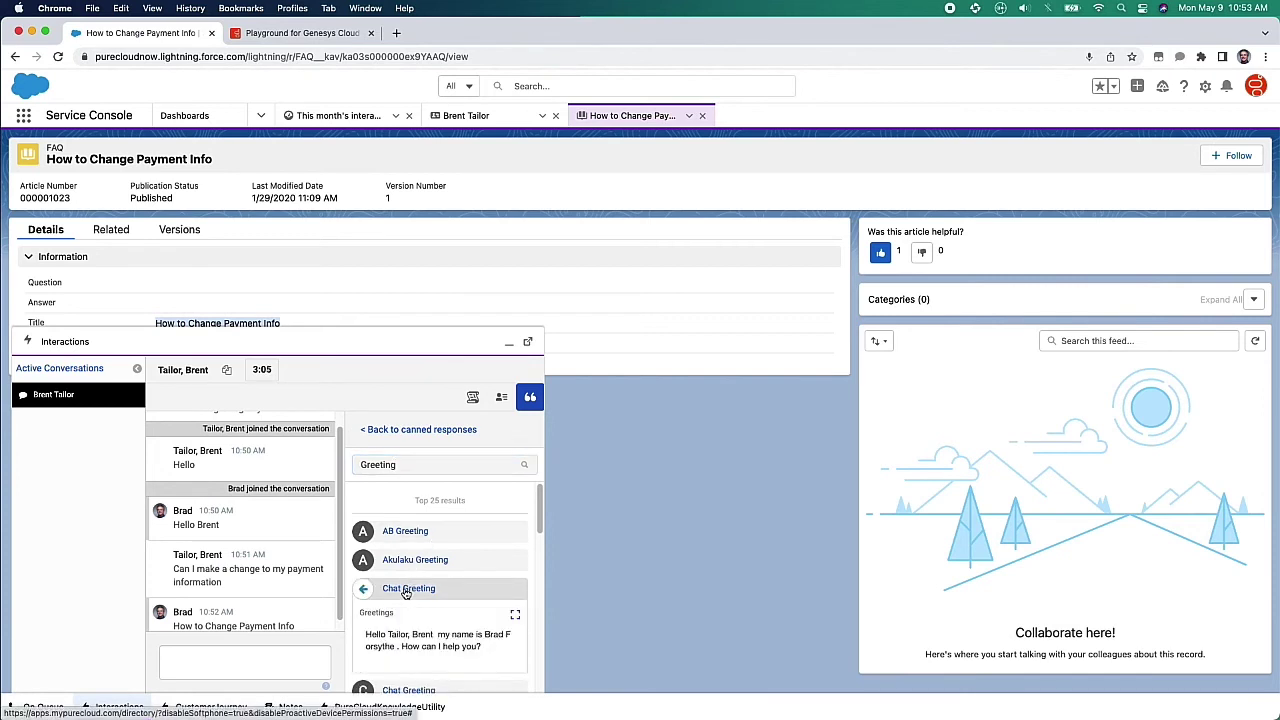
left_click(364, 593)
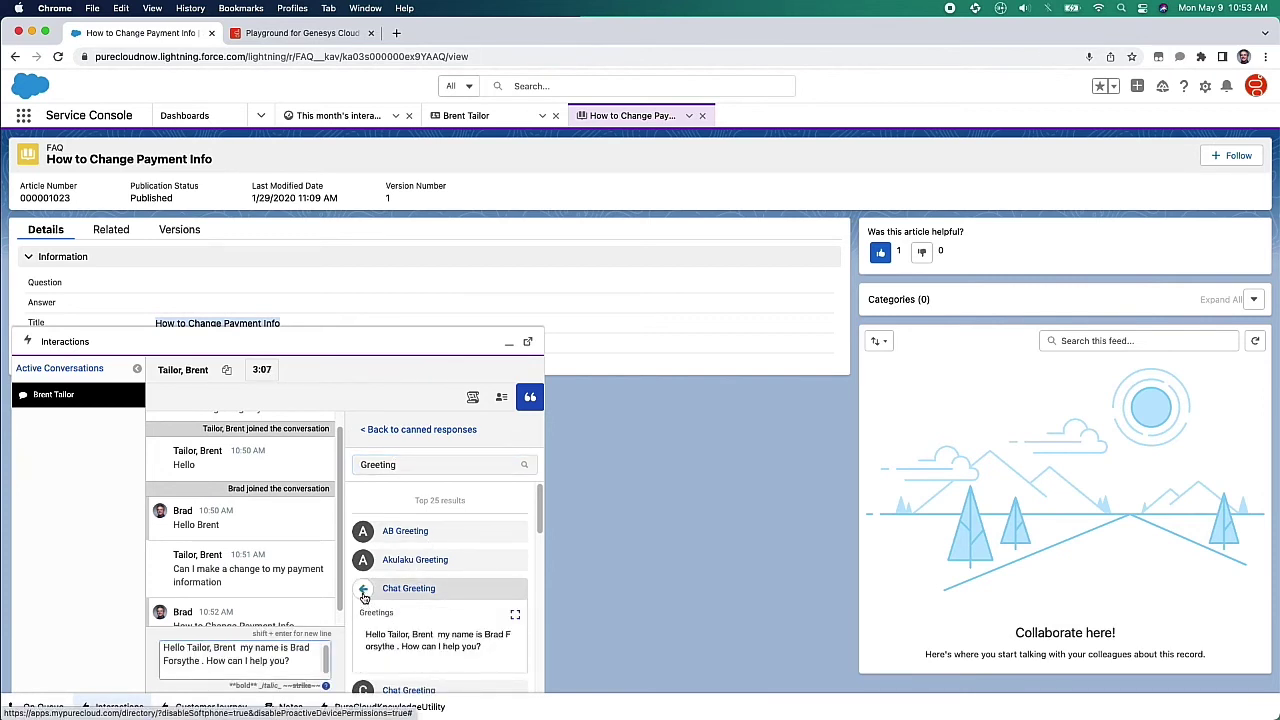
key("Return")
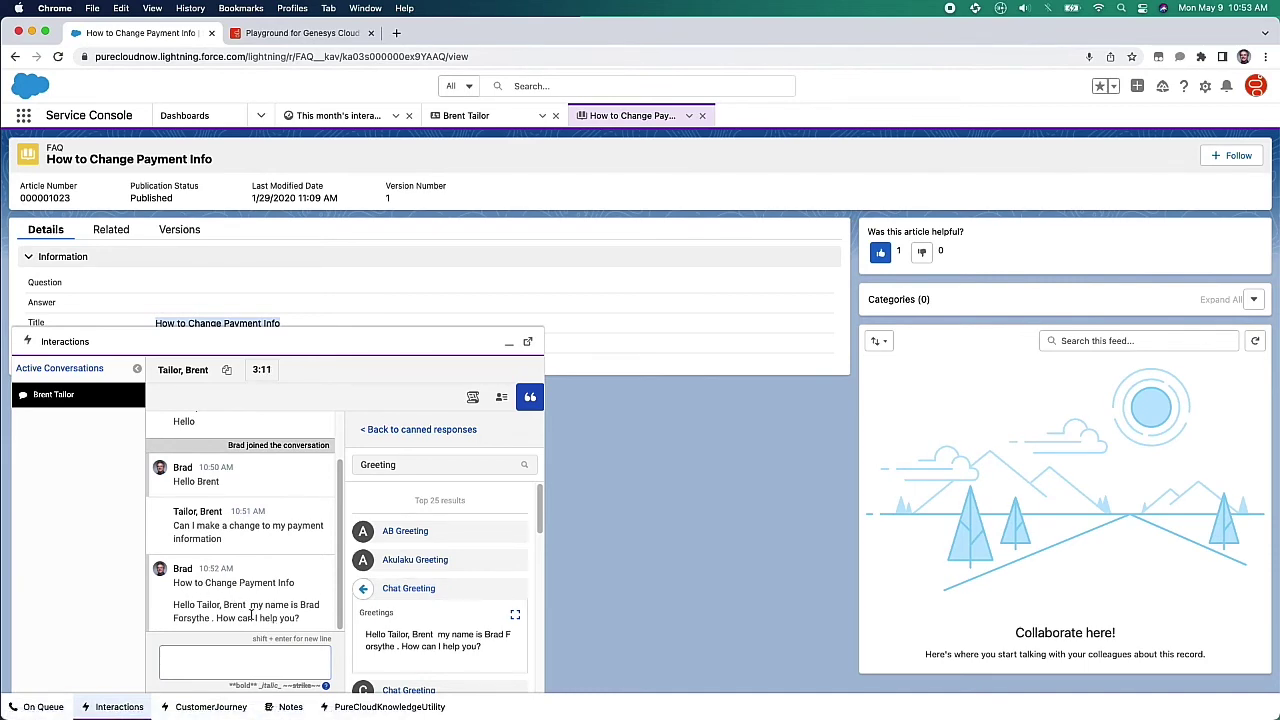
Check the canned greeting in the customer's Playground chat, then return to Salesforce and close the canned responses.
left_click(290, 33)
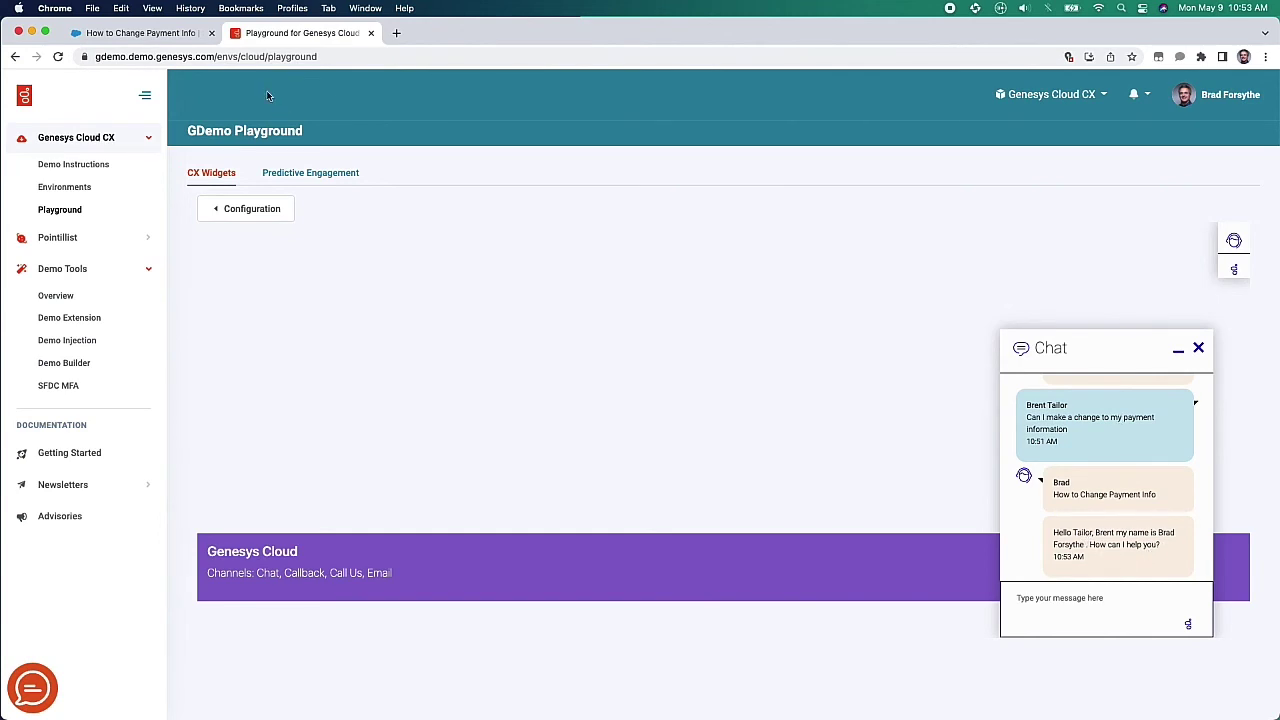
left_click(140, 33)
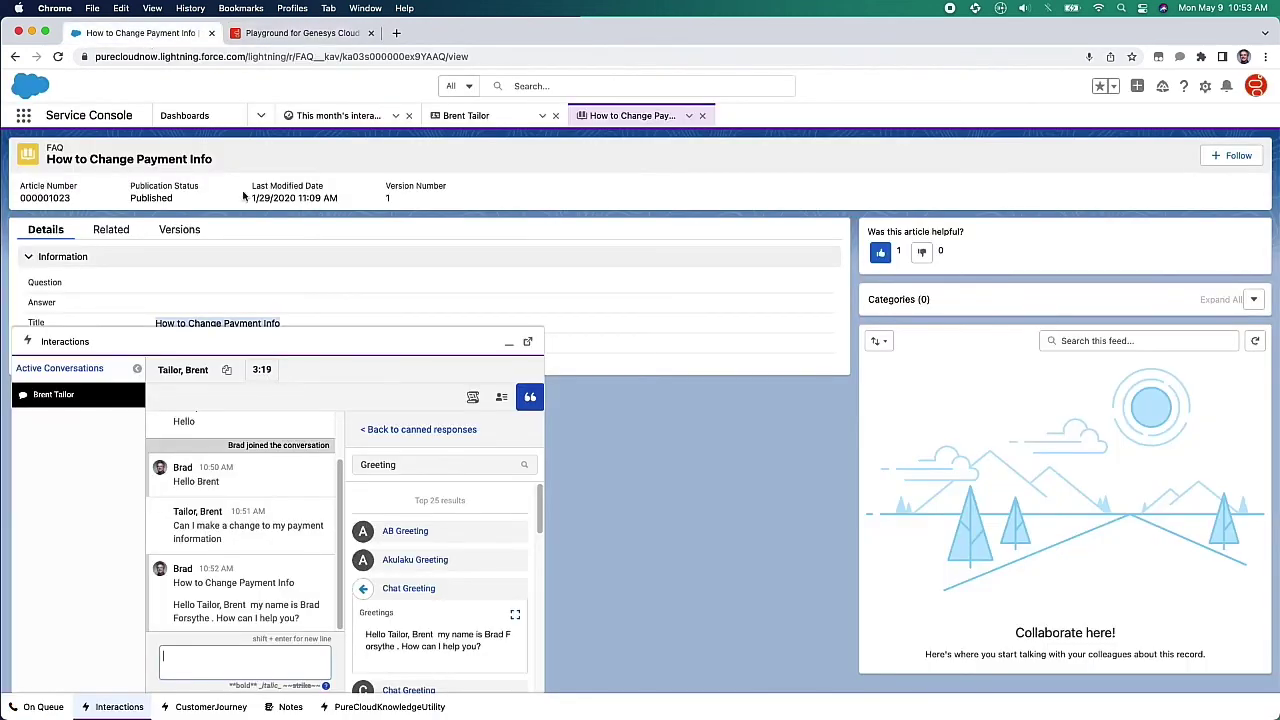
left_click(530, 397)
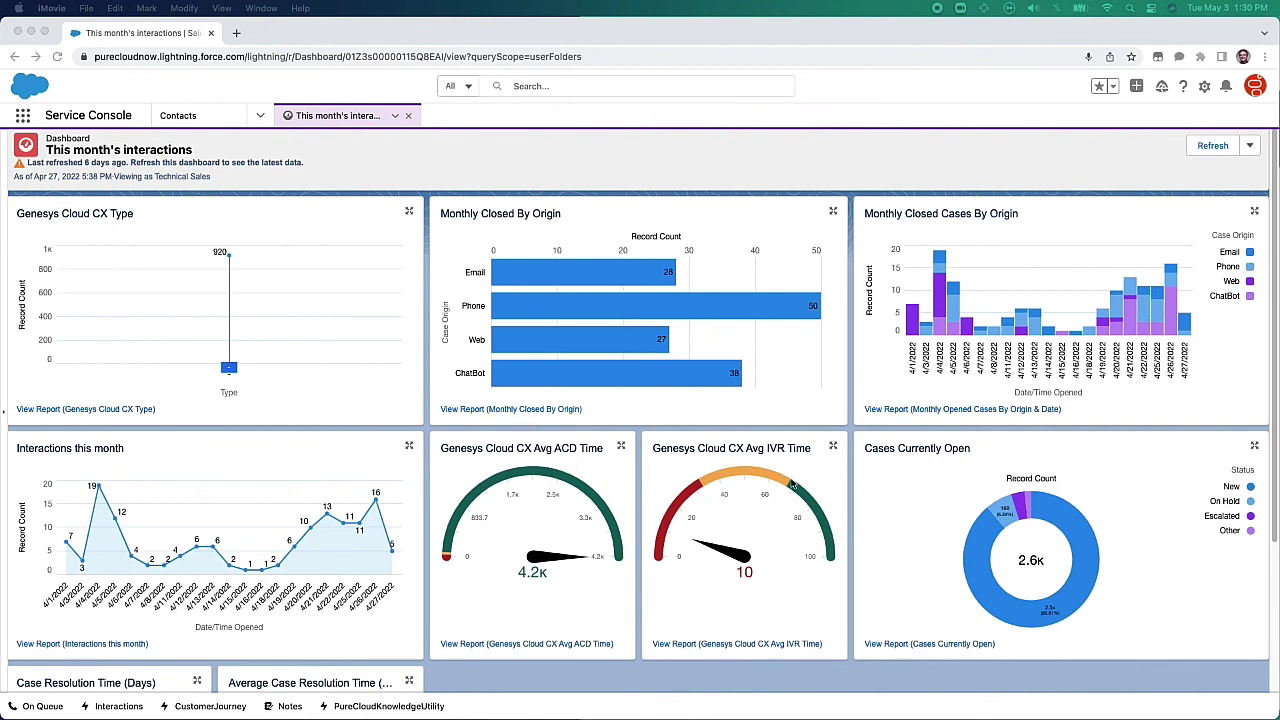
Review the This month's interactions dashboard from the interaction charts down to the case resolution time gauges.
scroll(925, 504, "down", 1)
scroll(925, 506, "up", 1)
scroll(925, 509, "down", 5)
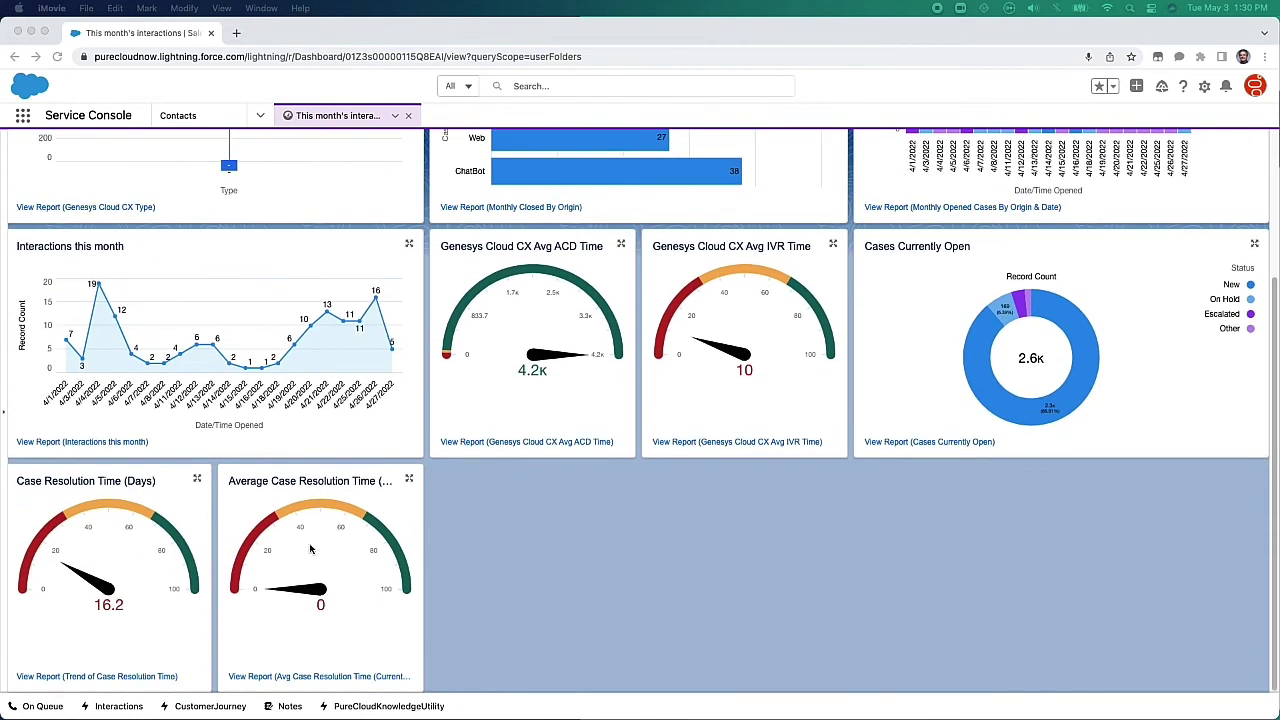